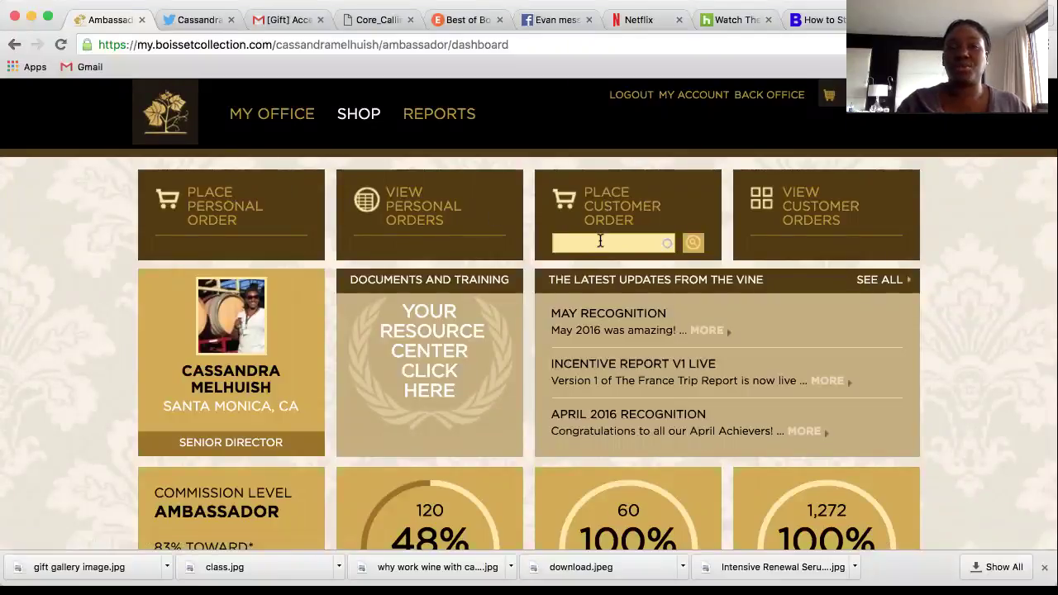
Step: Search Place Customer Order by customer name and choose ADD NEW to open the new-customer form
text(matt)
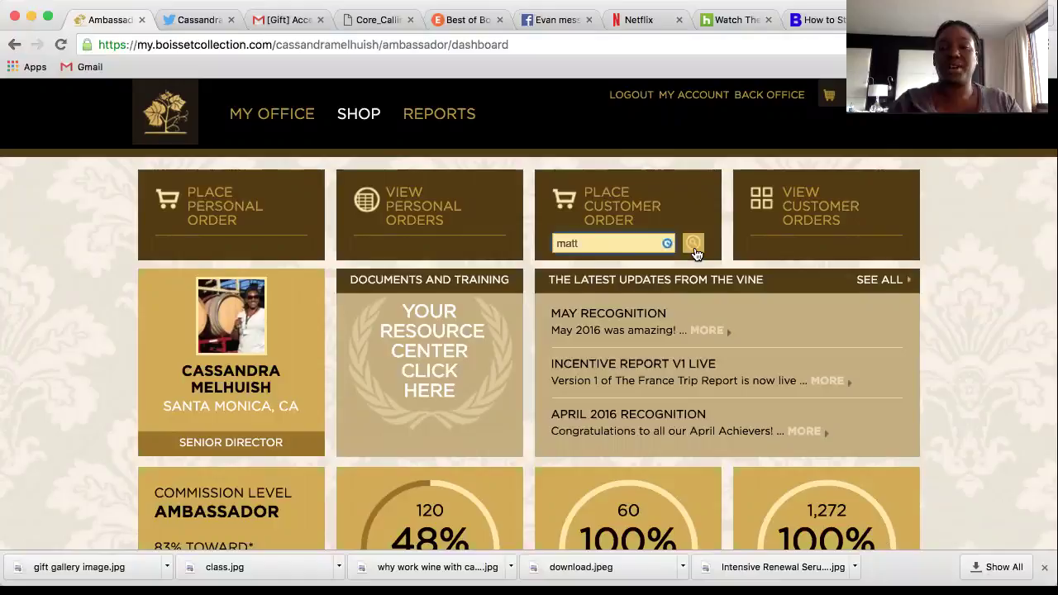
click(693, 246)
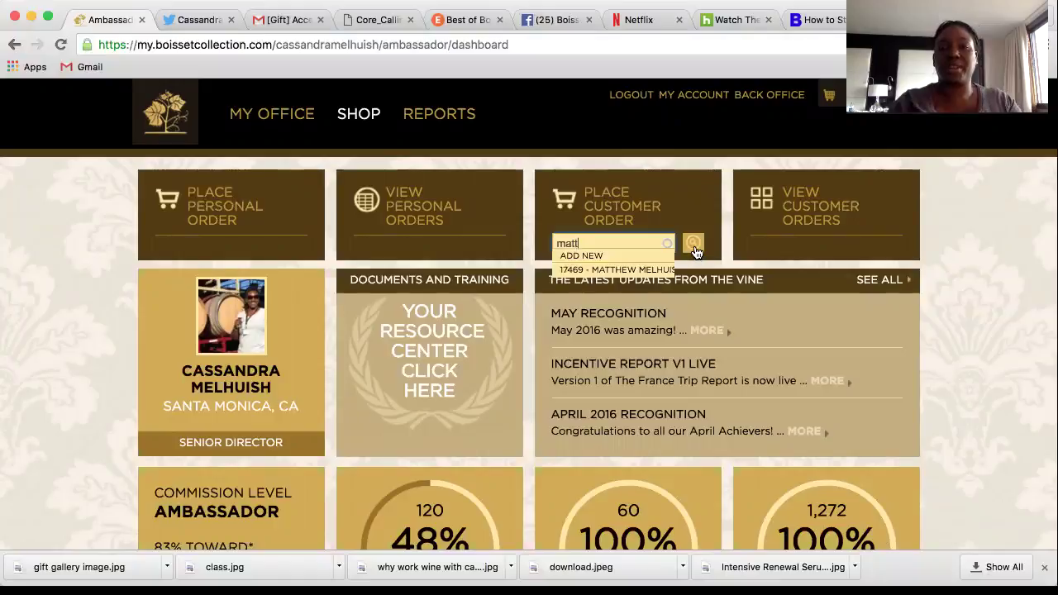
click(641, 257)
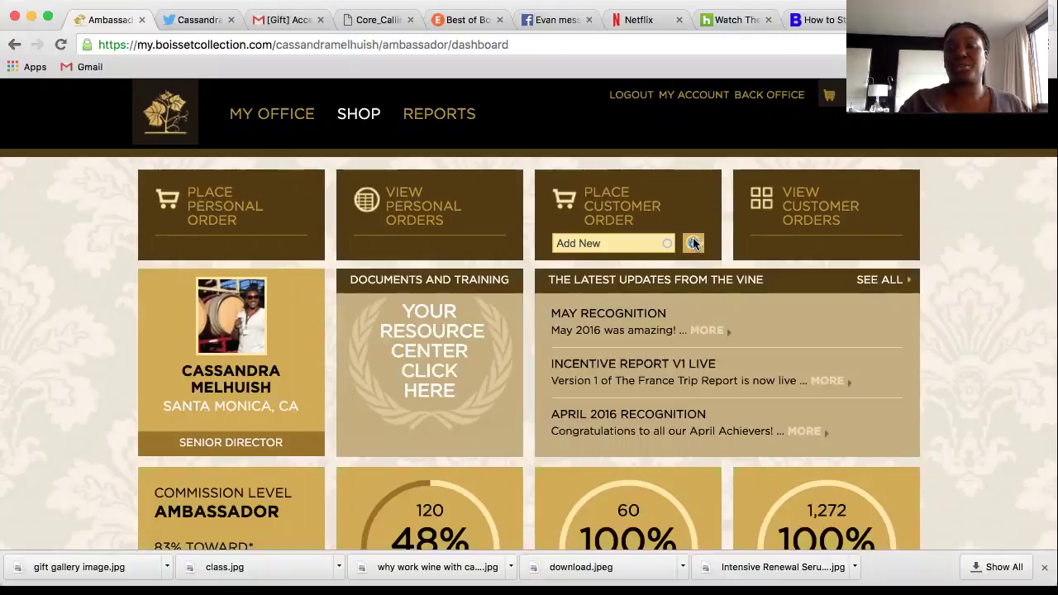
click(693, 243)
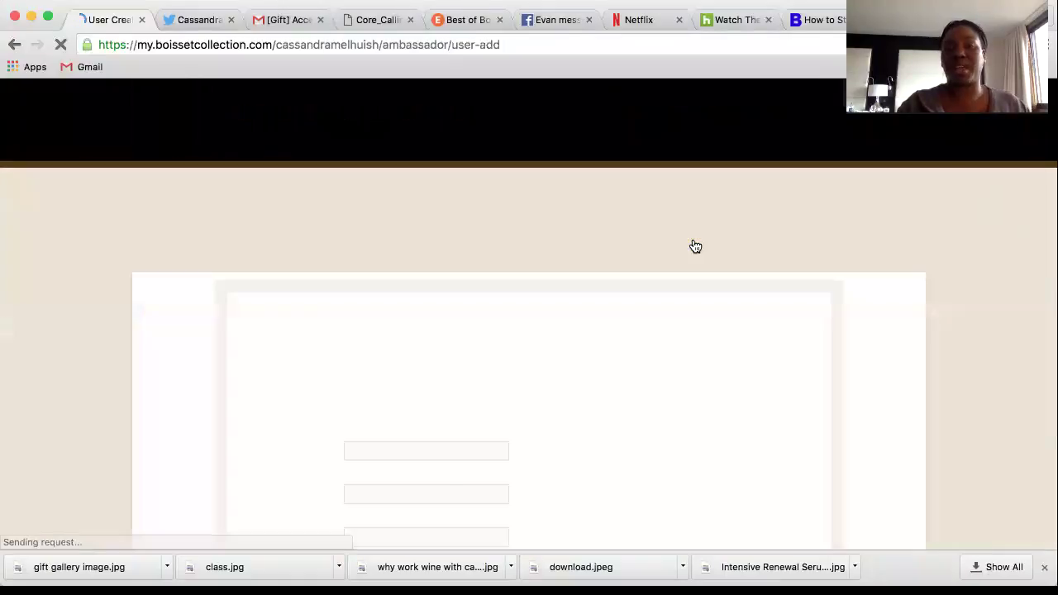
Step: Look over the Add User form's required fields and Submit button, then return to BACK OFFICE
scroll(694, 246, down, 5)
scroll(695, 246, up, 2)
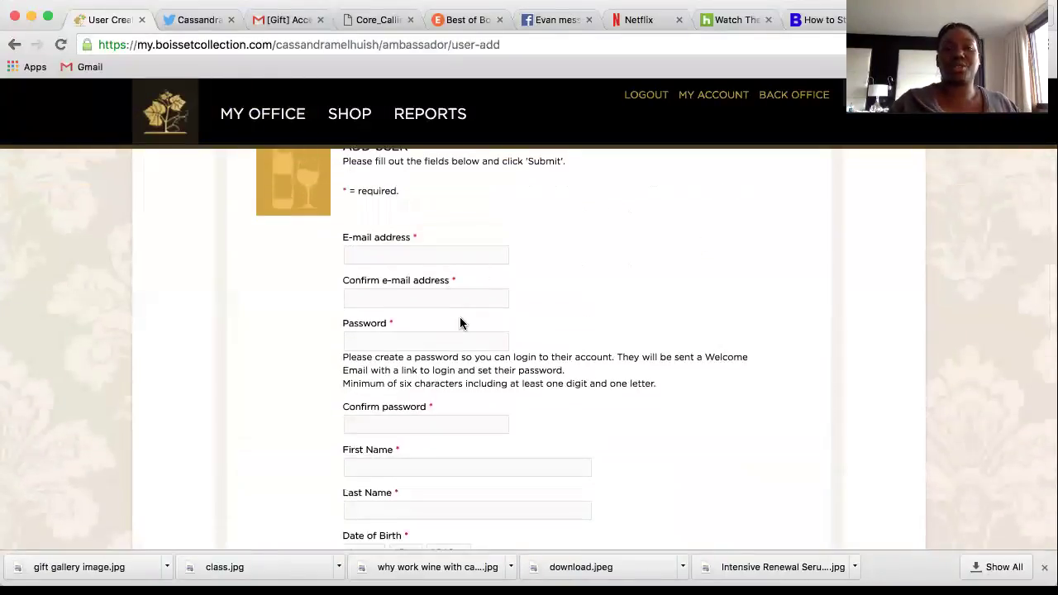
scroll(460, 322, down, 1)
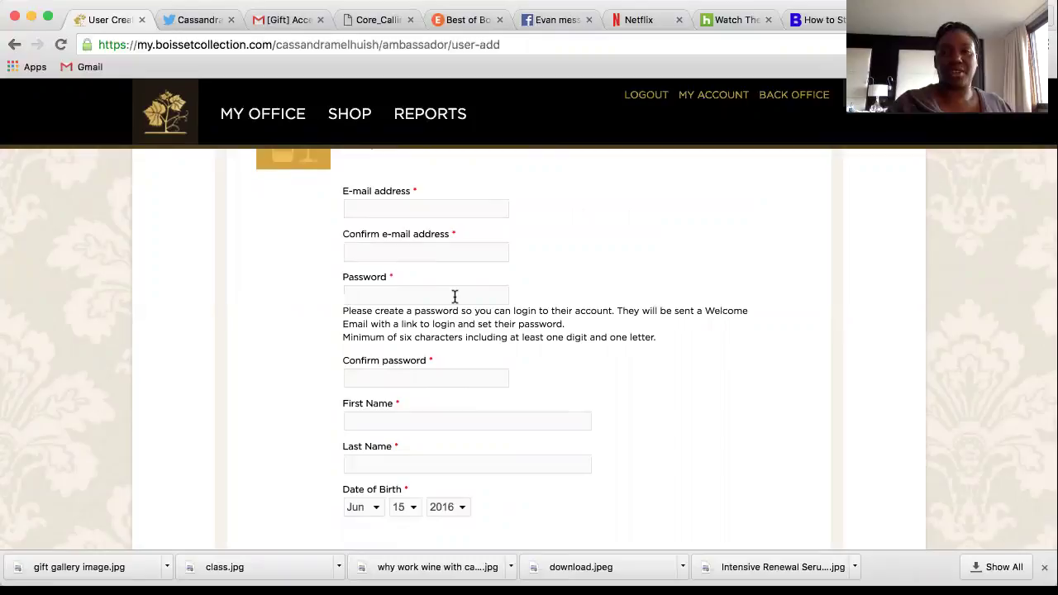
scroll(473, 453, down, 2)
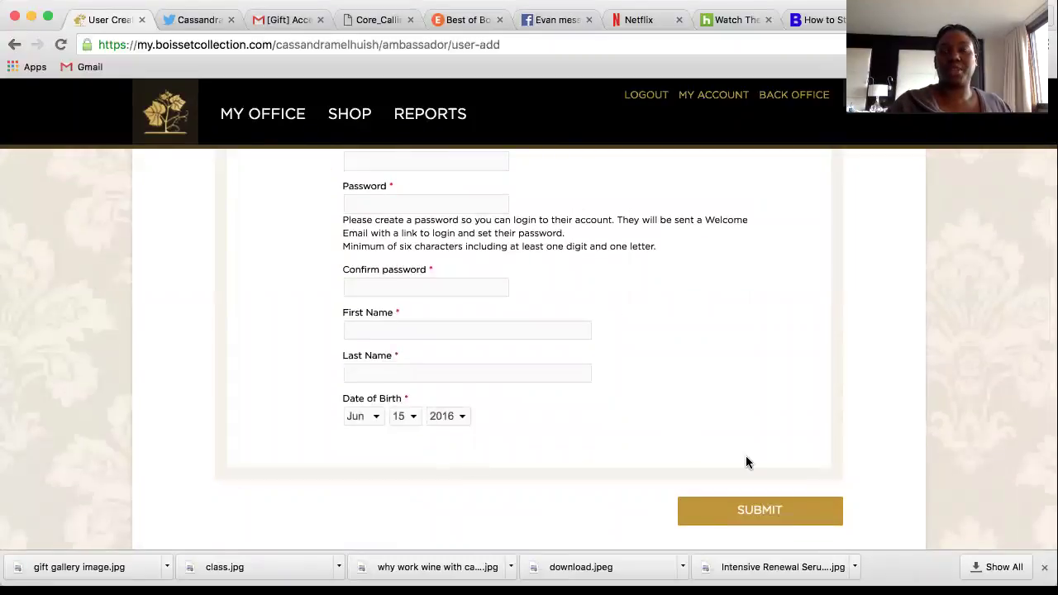
scroll(746, 459, up, 2)
scroll(746, 453, up, 5)
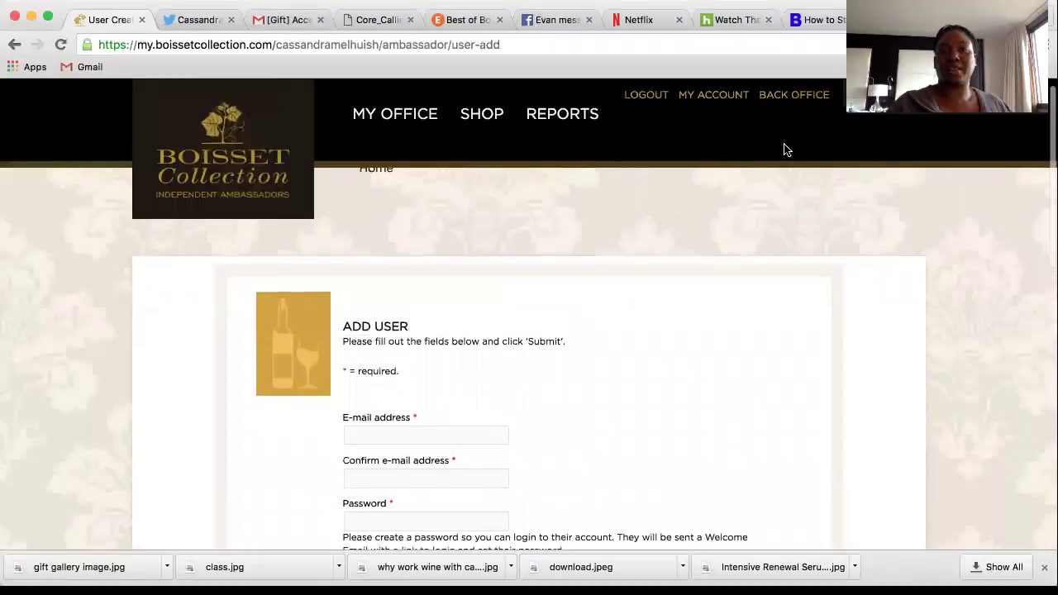
click(778, 95)
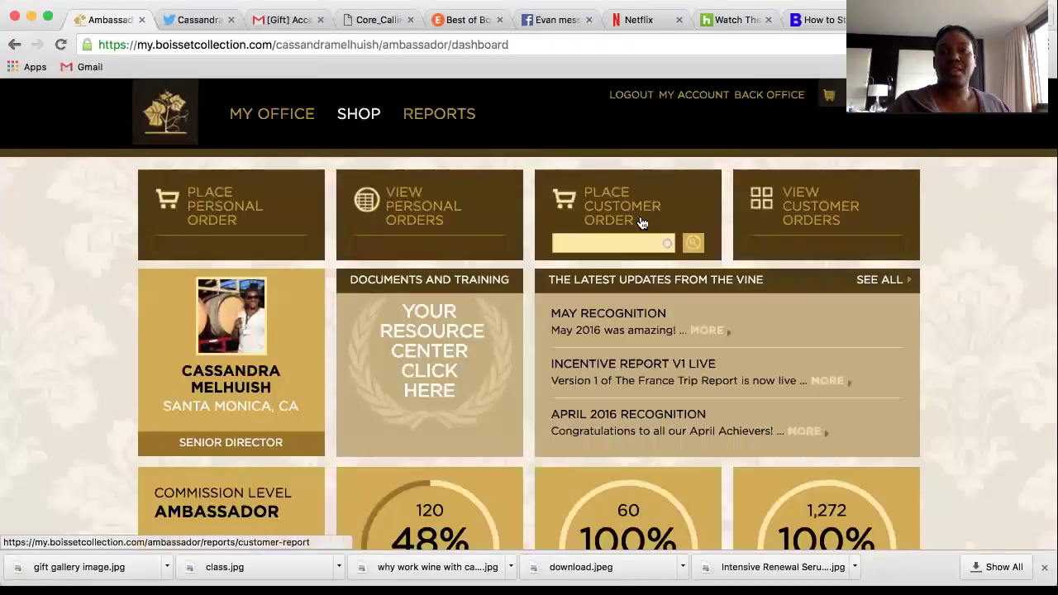
Step: Search for the existing customer, select them, and confirm ordering on their behalf
click(638, 238)
text(matt)
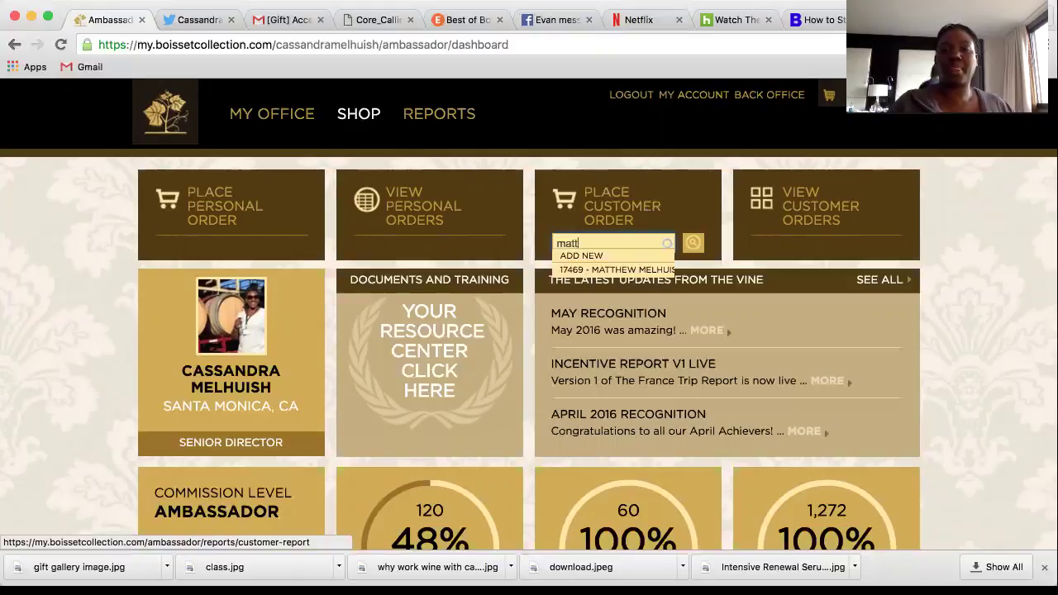
click(617, 270)
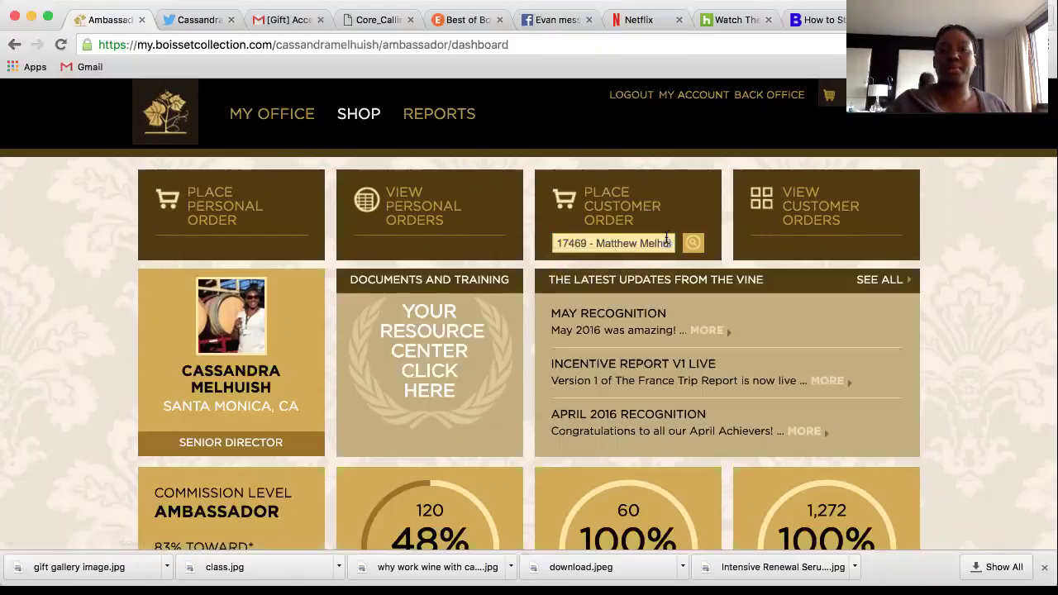
click(691, 245)
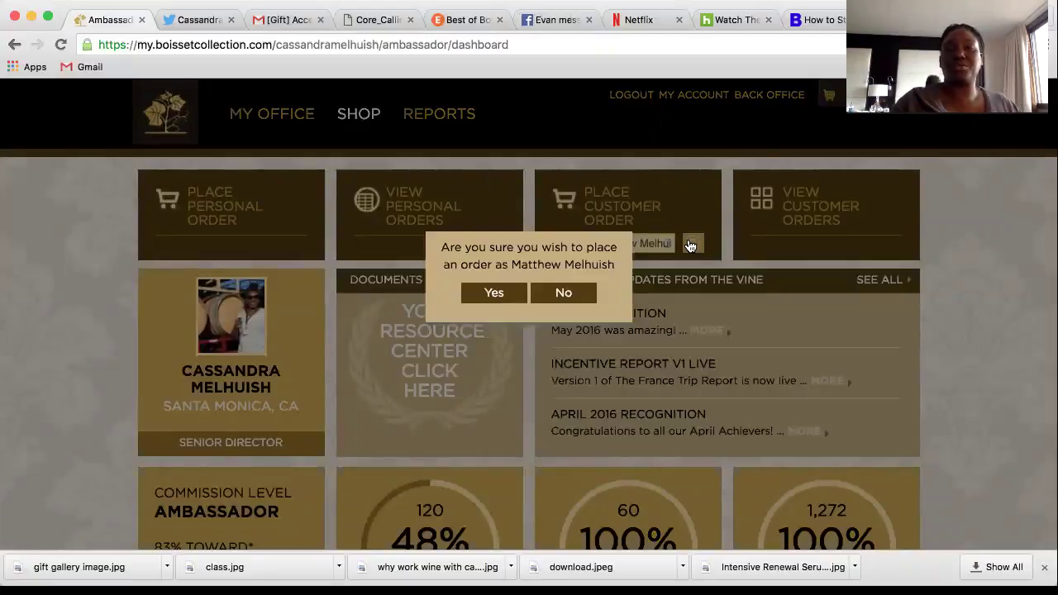
click(493, 292)
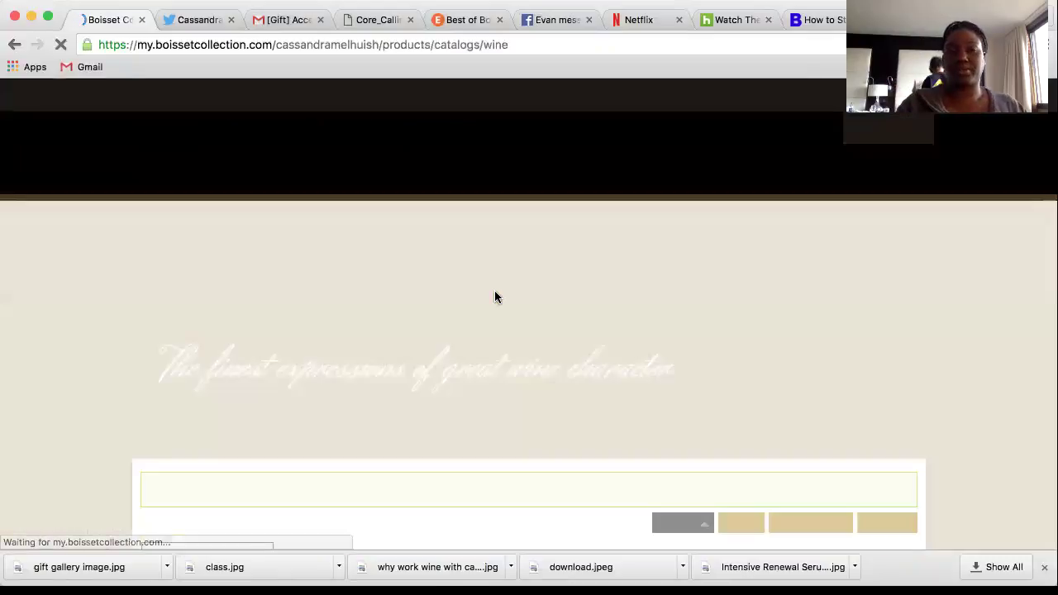
Step: Add the Circle of Boisset All Red Membership from Wine Club to the cart and continue shopping
scroll(494, 290, down, 3)
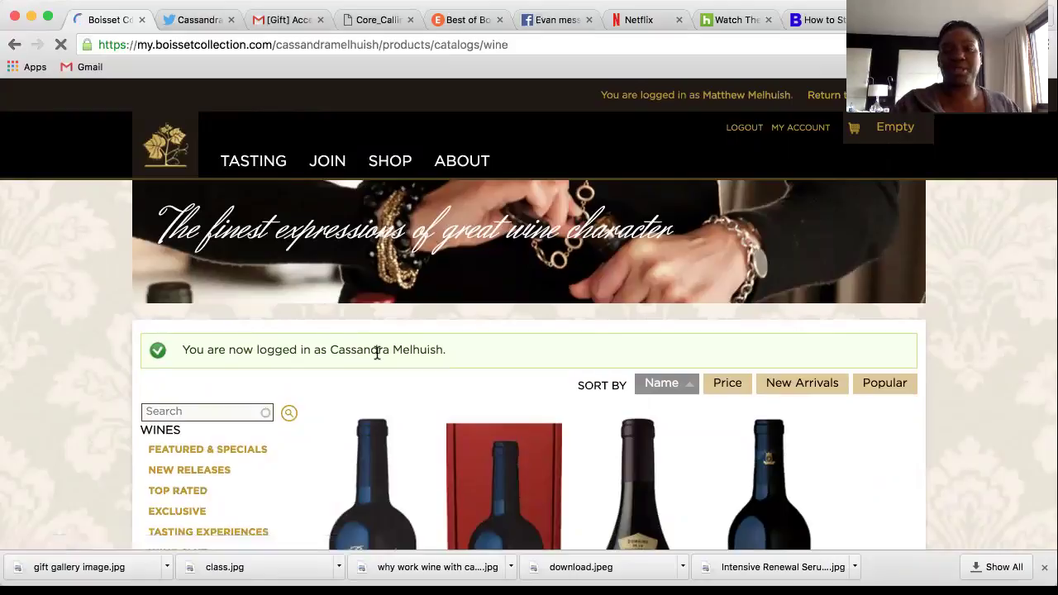
scroll(388, 339, down, 1)
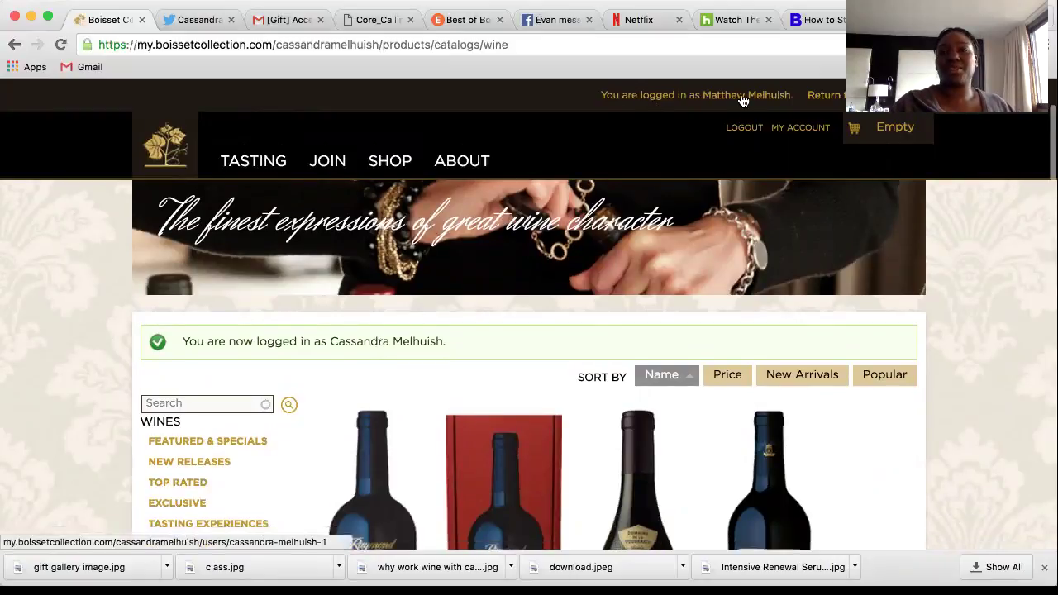
mouse_move(548, 460)
scroll(547, 460, down, 2)
scroll(547, 459, down, 1)
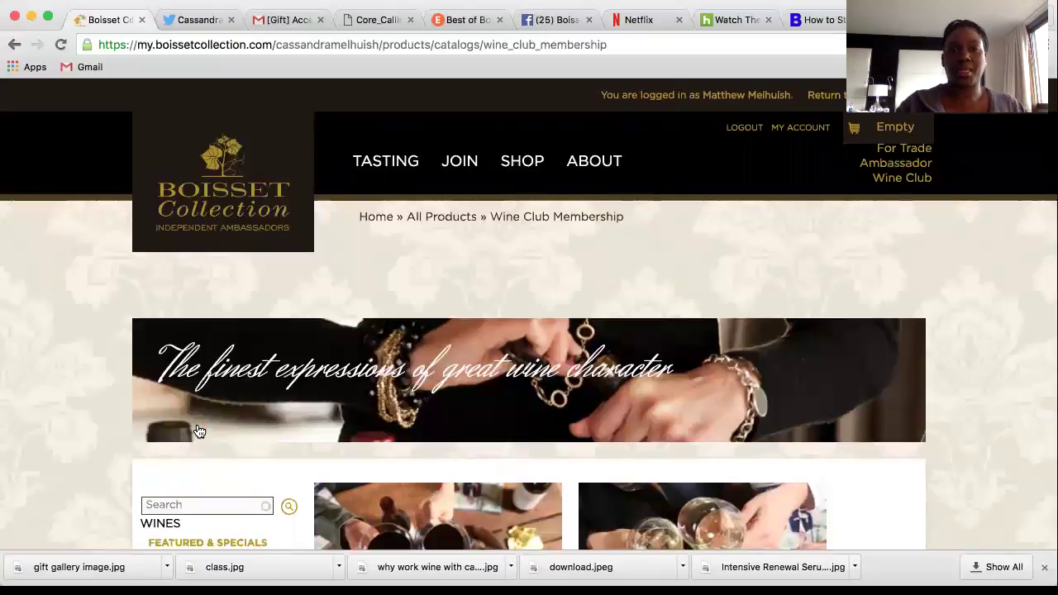
scroll(202, 421, down, 5)
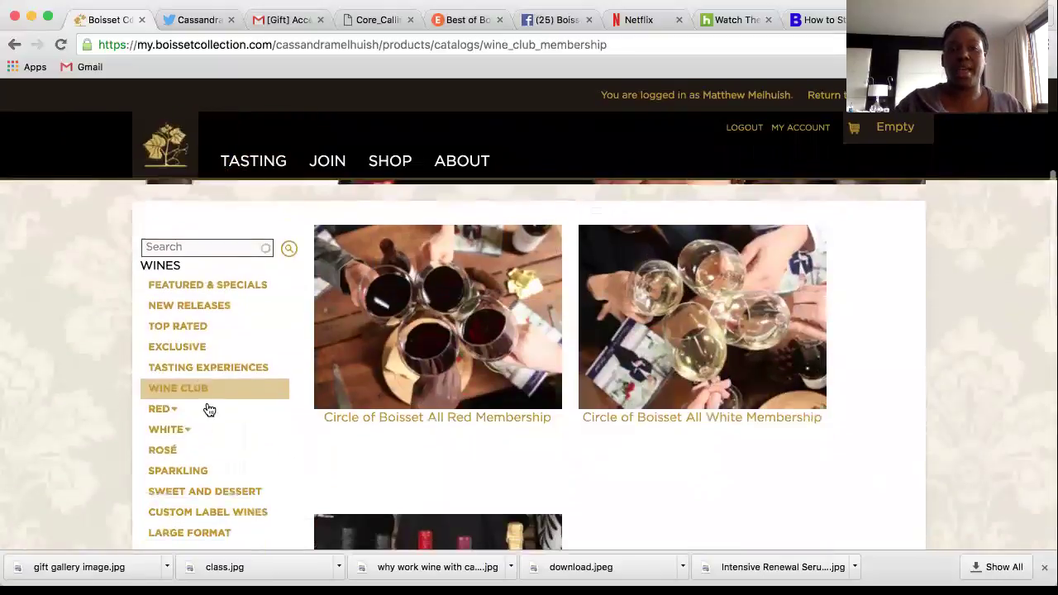
click(400, 340)
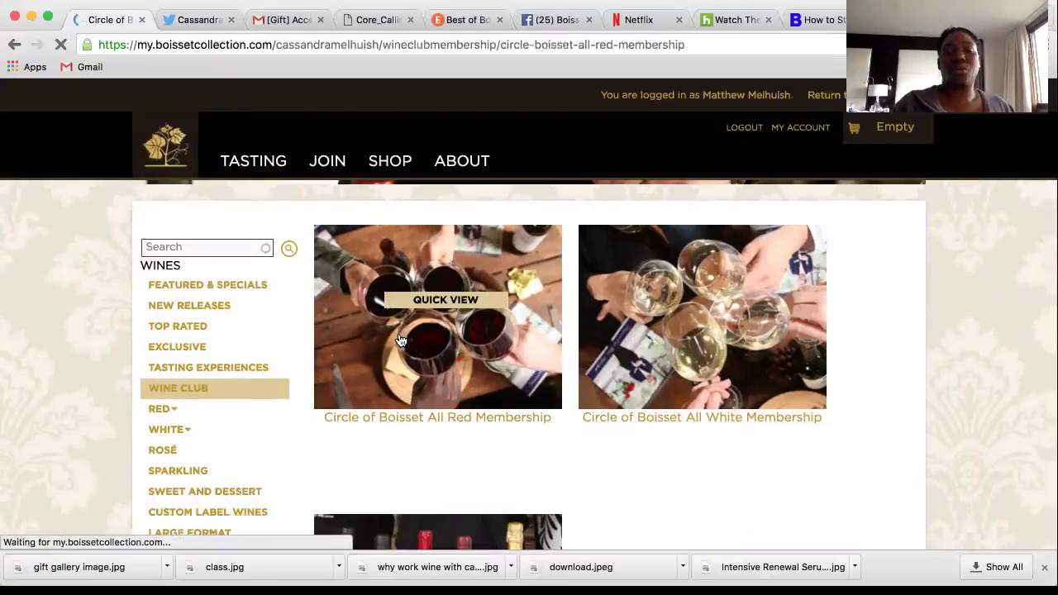
scroll(400, 341, down, 6)
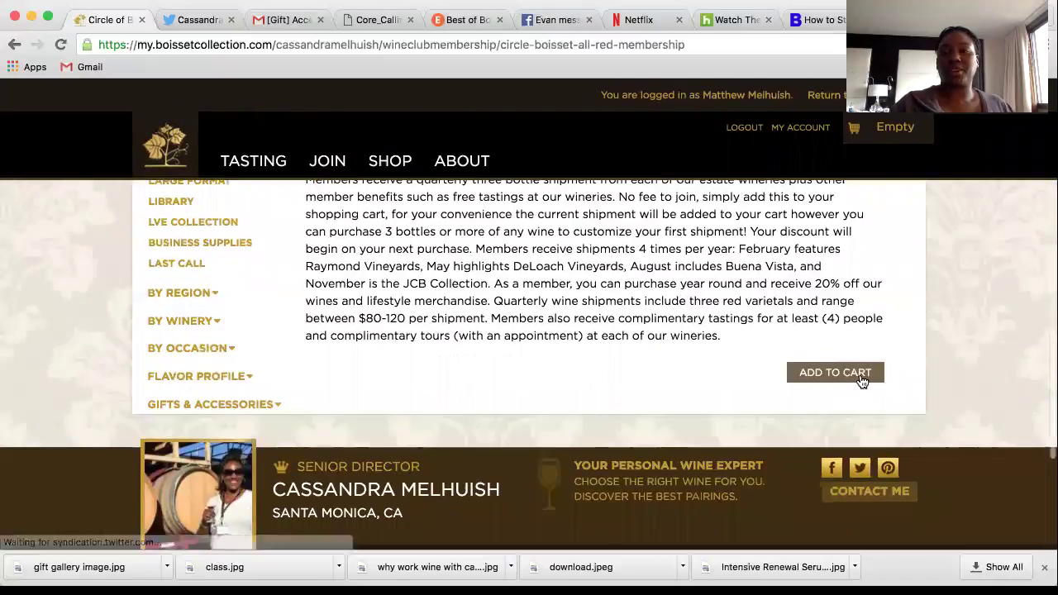
click(859, 376)
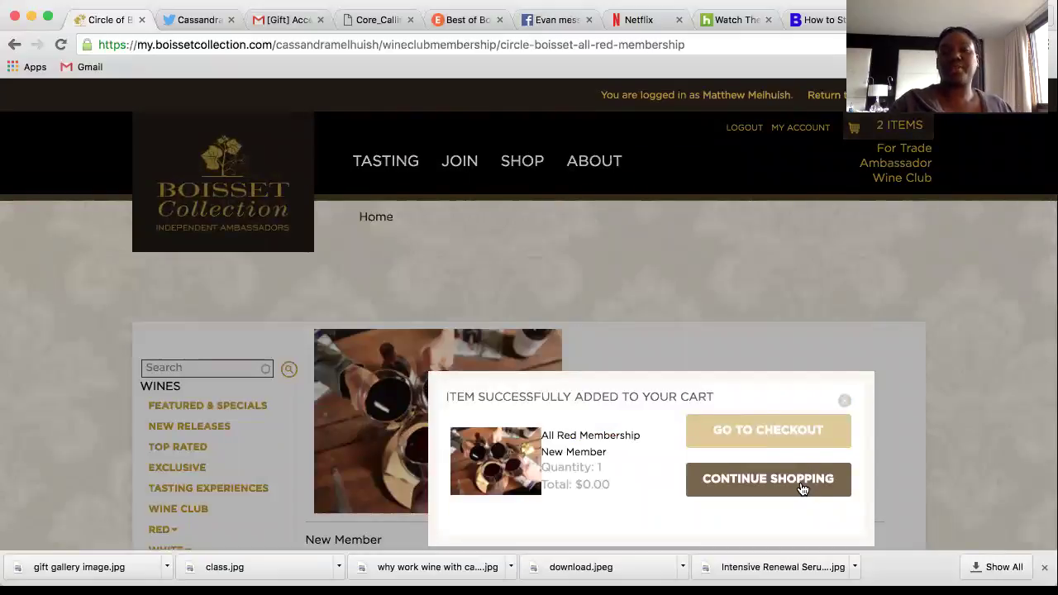
click(801, 488)
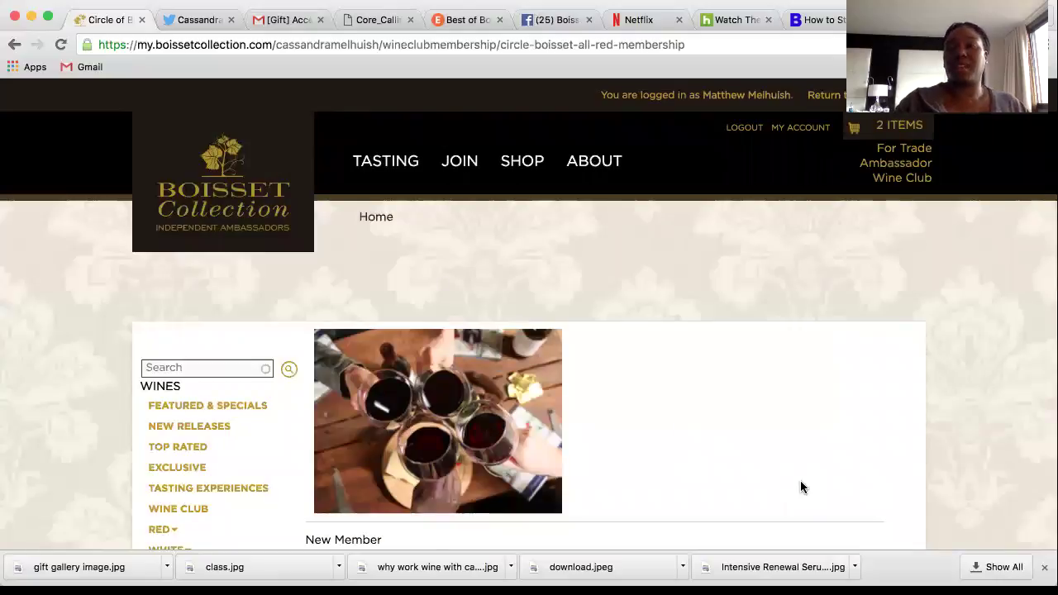
Step: Browse the sparkling wines and bring up the Buena Vista Brut Rosé quick view
scroll(799, 480, down, 5)
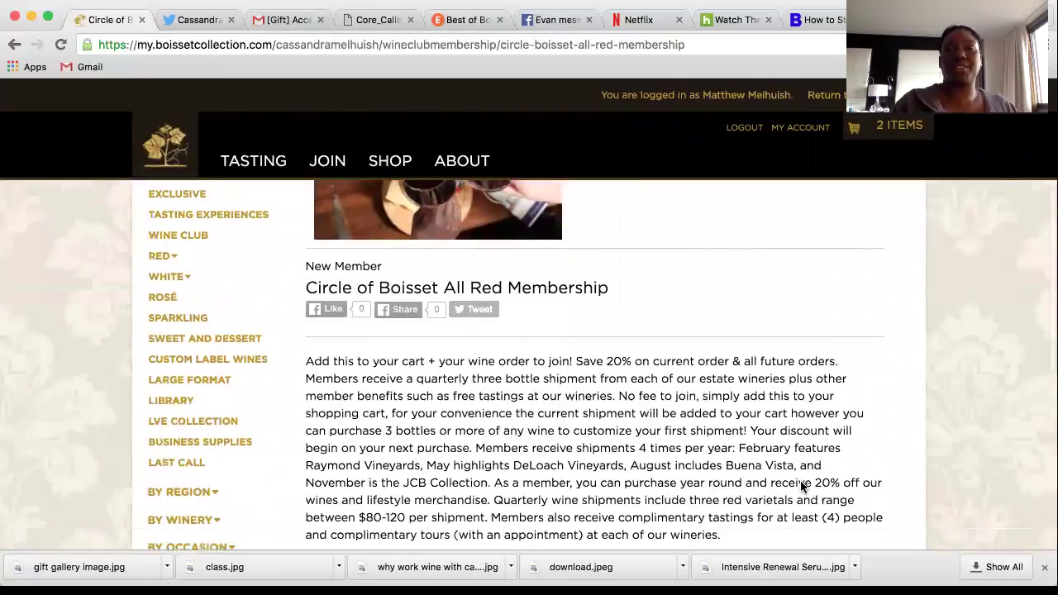
scroll(793, 481, up, 3)
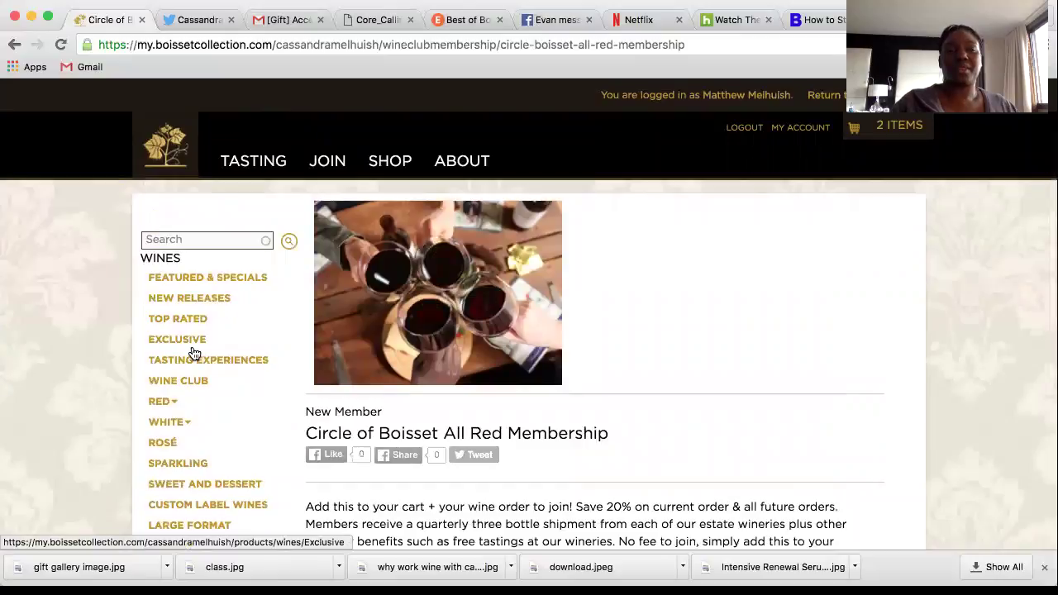
scroll(192, 354, down, 2)
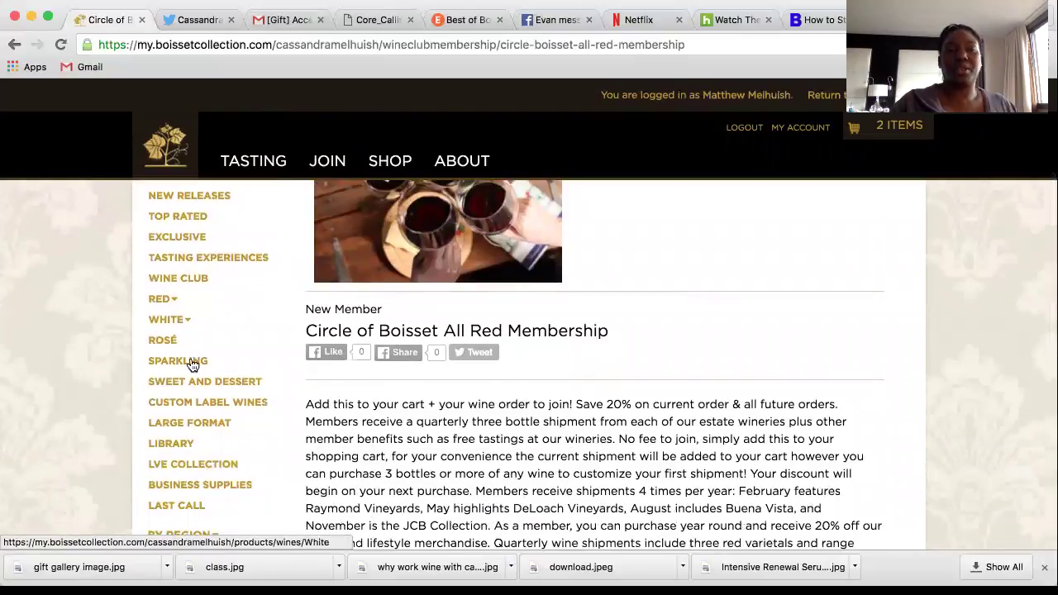
click(184, 363)
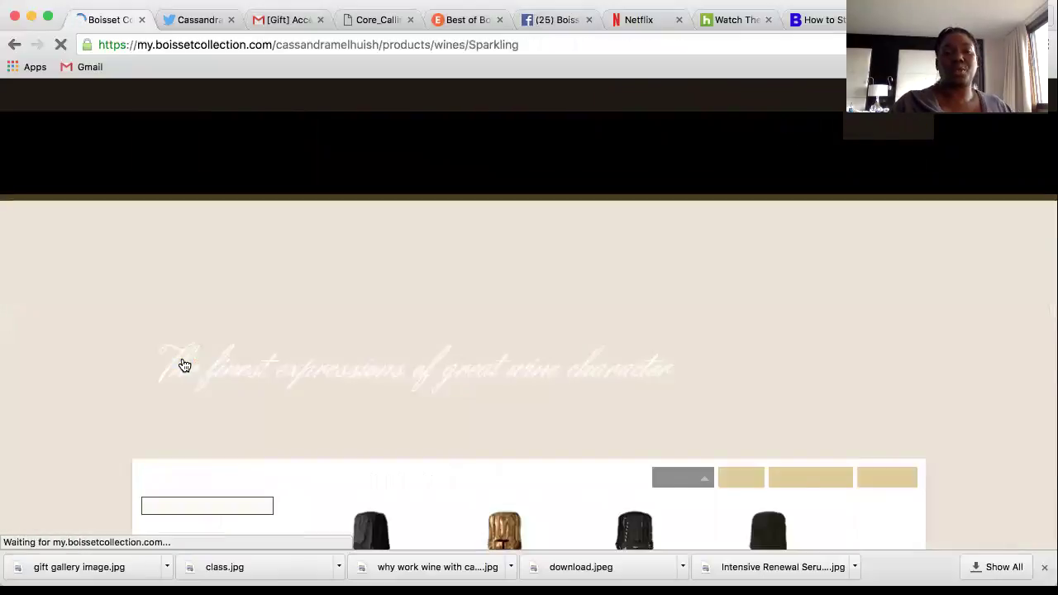
scroll(398, 374, down, 8)
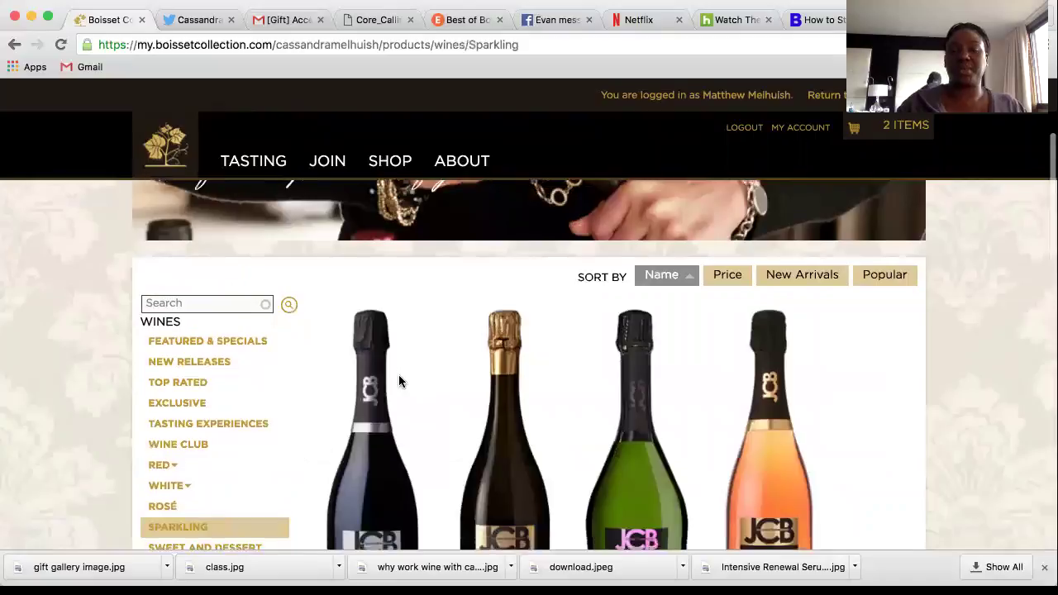
scroll(399, 380, down, 2)
scroll(399, 380, down, 3)
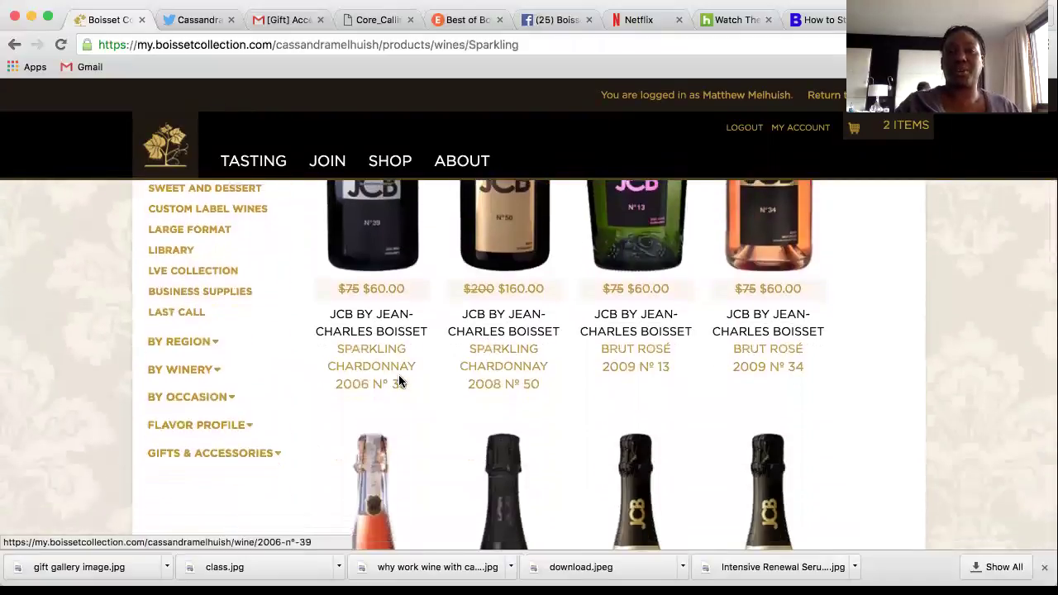
scroll(399, 380, down, 6)
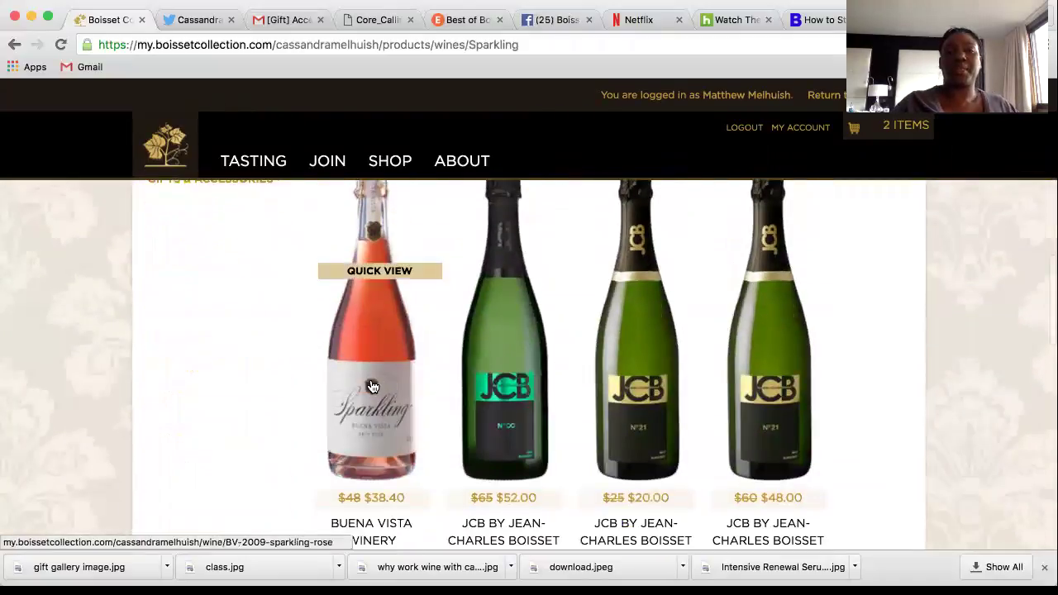
click(369, 271)
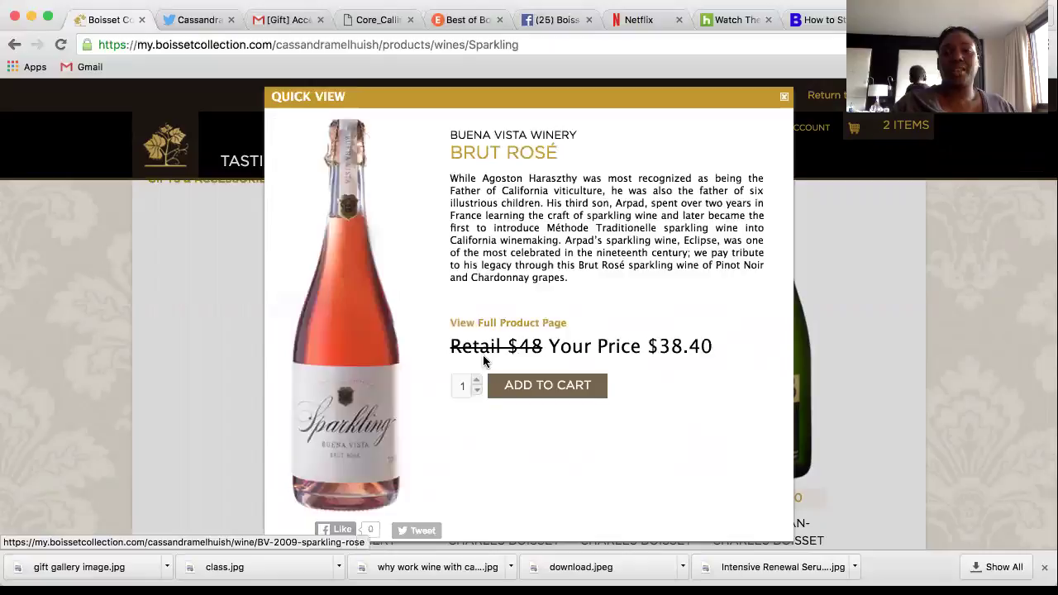
Step: Add three bottles of Brut Rosé ($115.20) to the cart and keep shopping
click(476, 379)
click(477, 379)
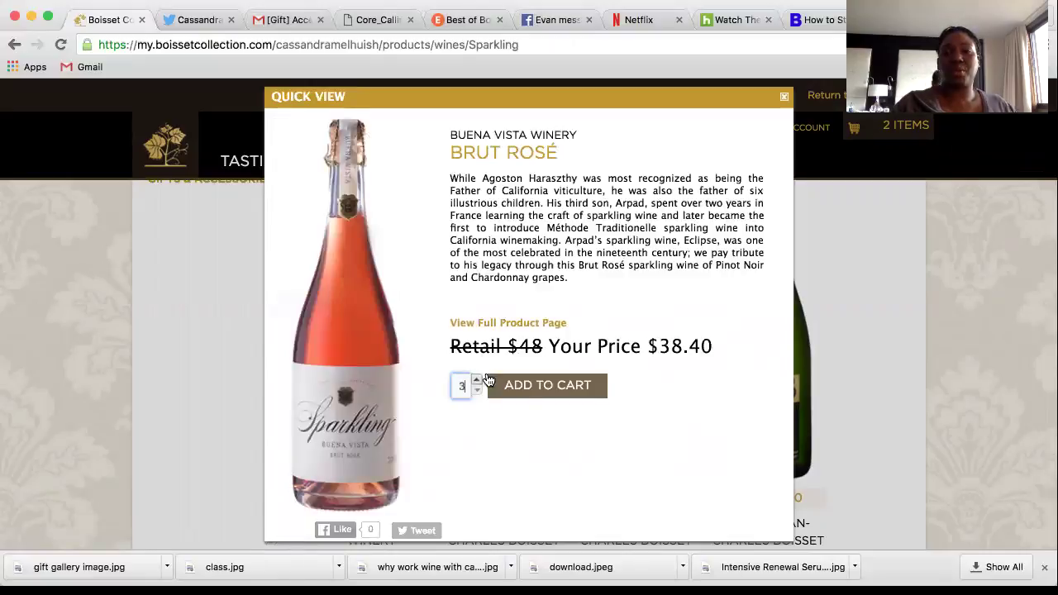
click(524, 393)
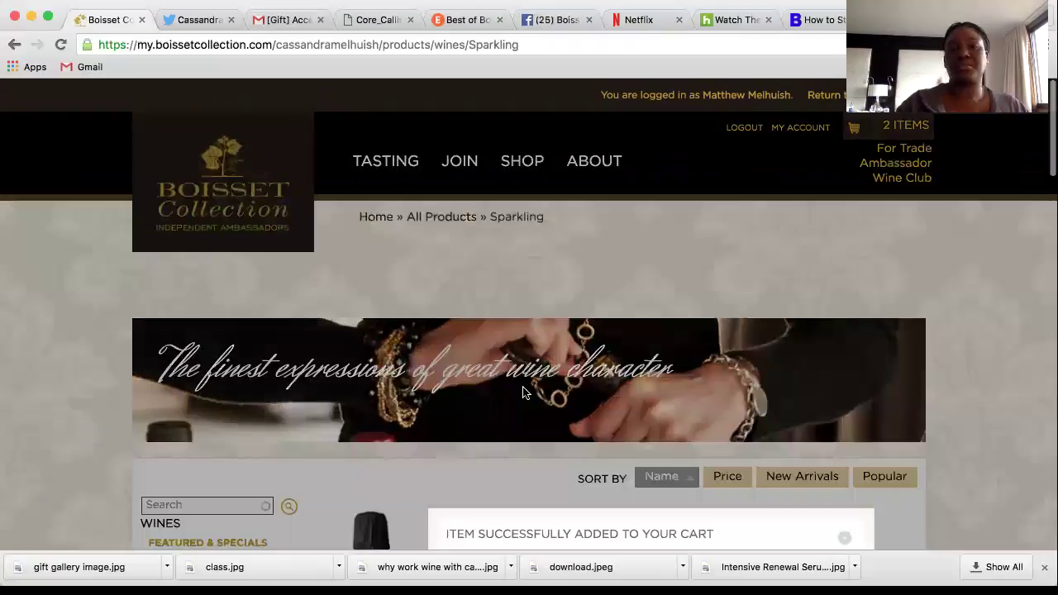
scroll(522, 388, down, 4)
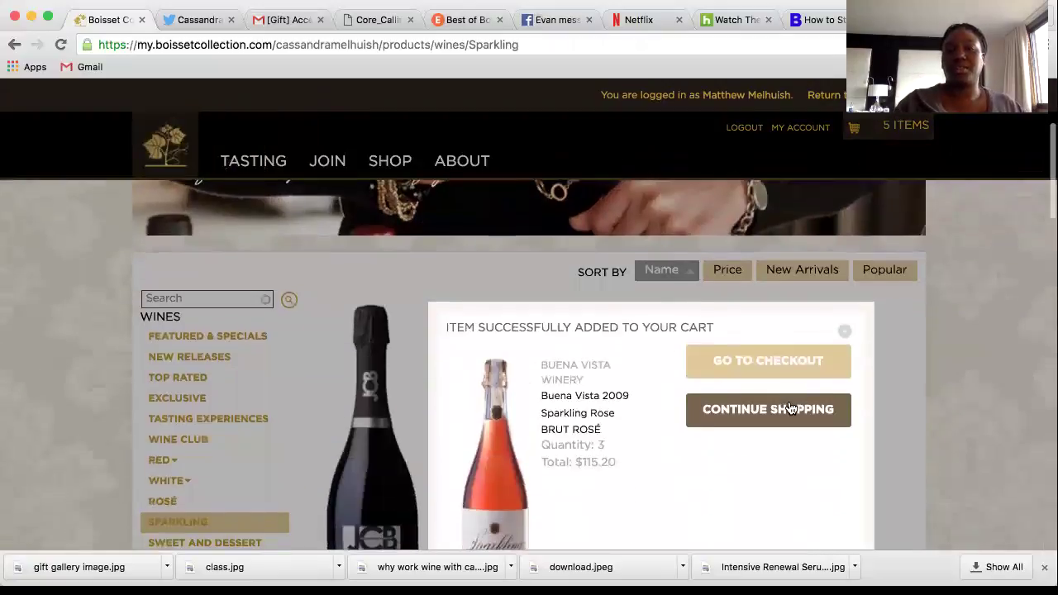
click(785, 408)
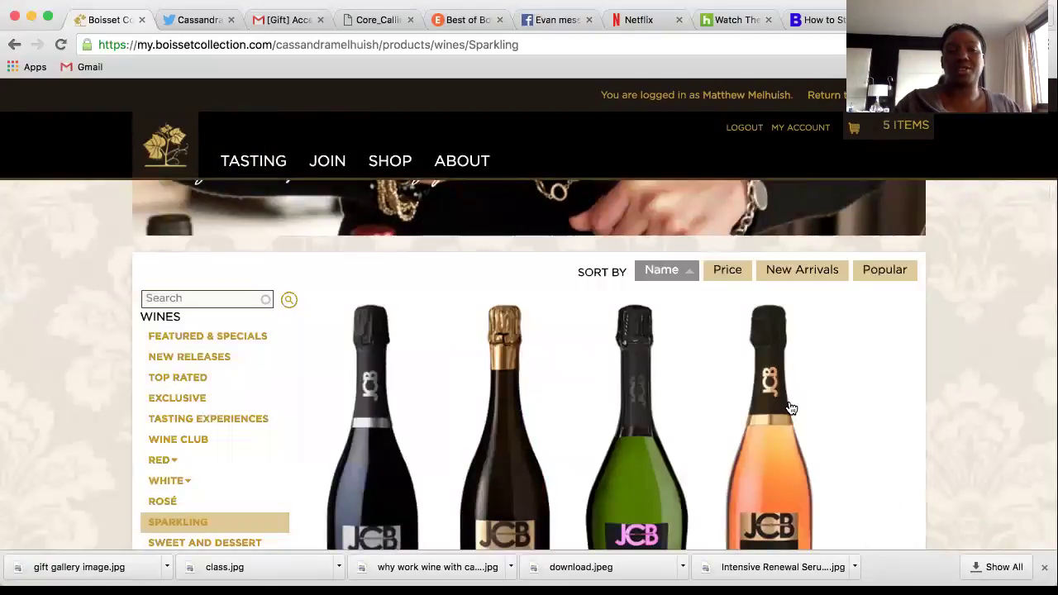
scroll(789, 407, down, 1)
Step: Open the full My Cart page from the 5 ITEMS cart summary and scroll through its items
scroll(794, 356, up, 5)
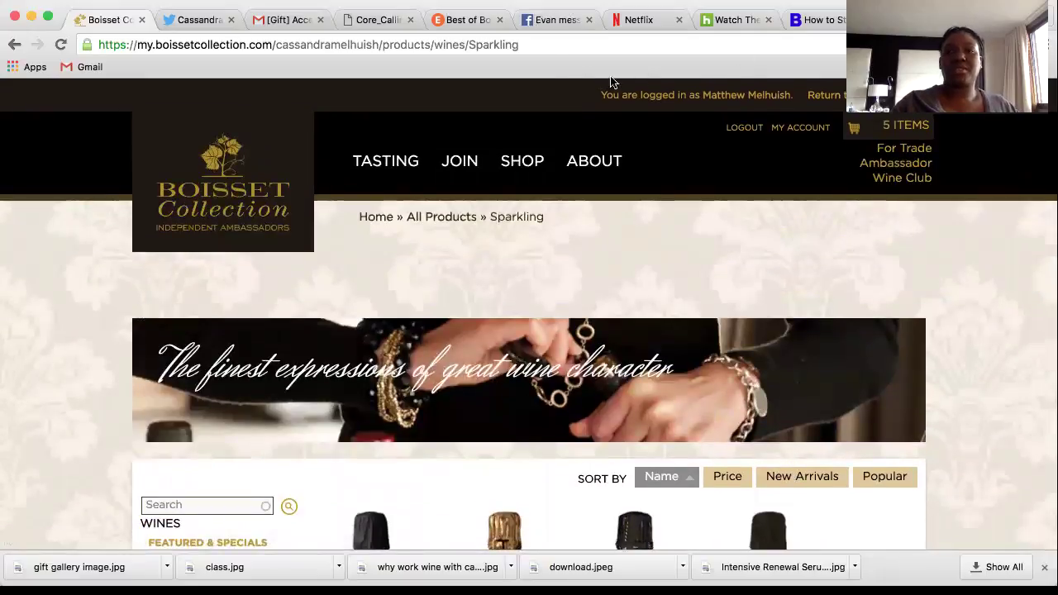
click(891, 133)
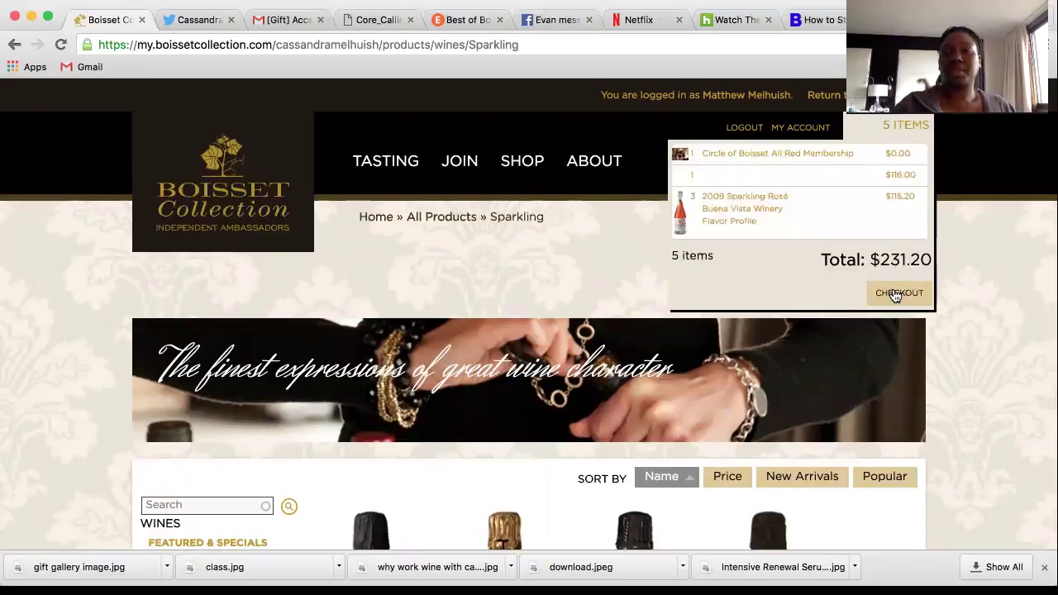
click(896, 294)
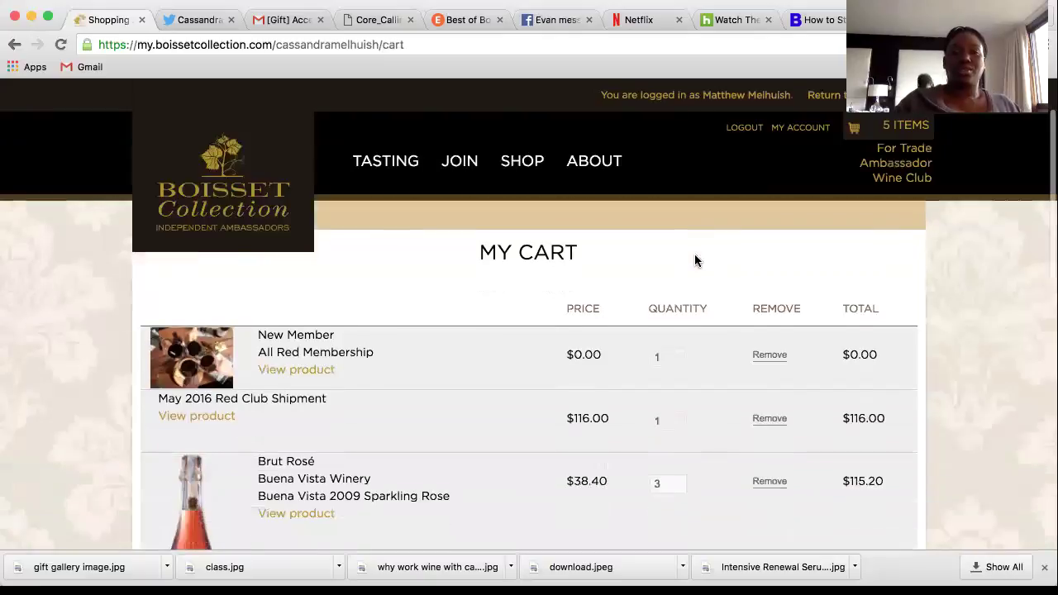
scroll(694, 254, down, 2)
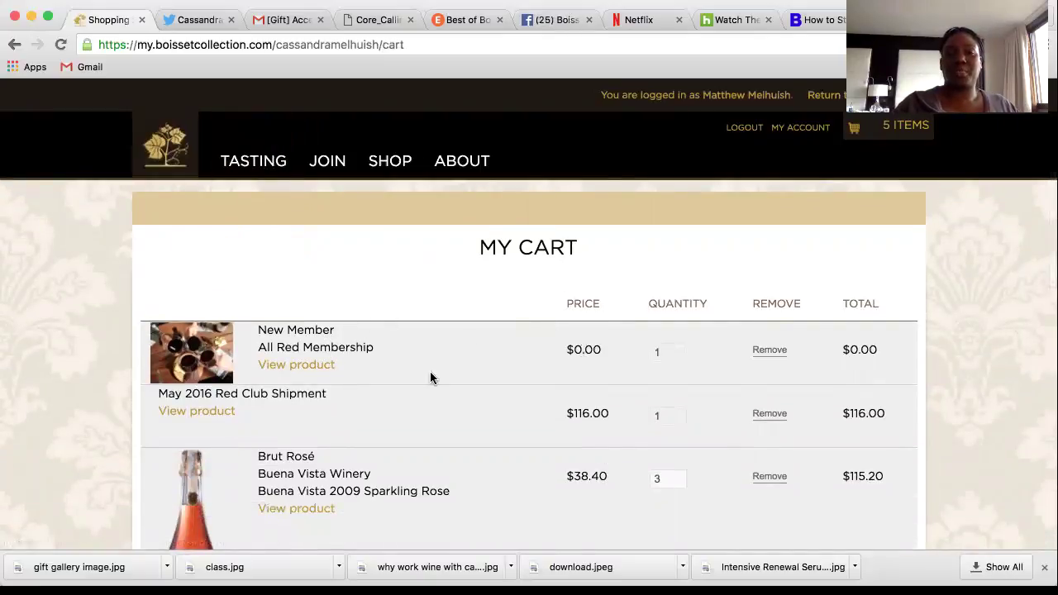
scroll(205, 421, down, 2)
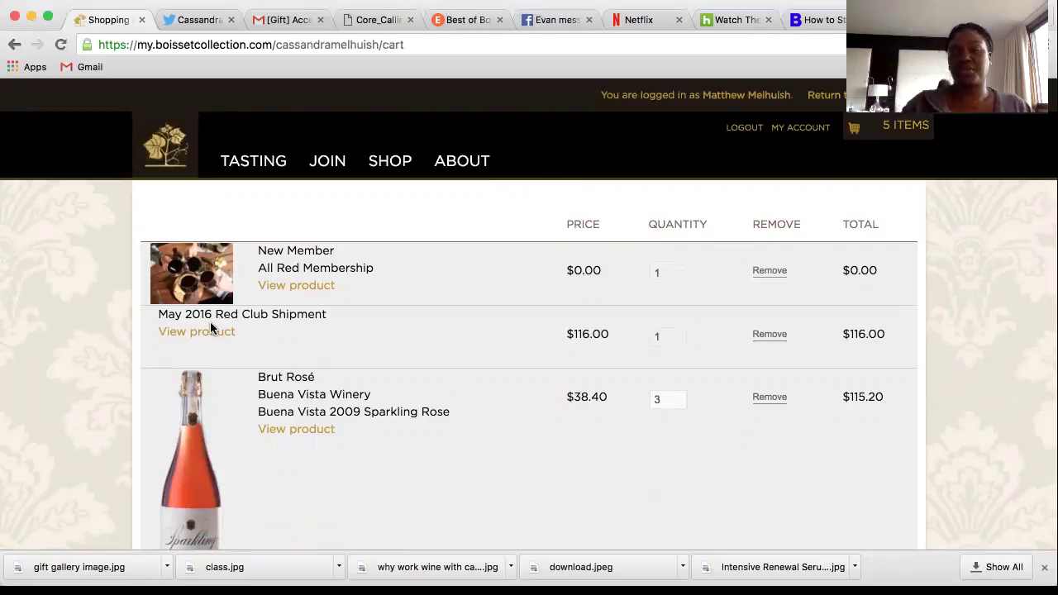
Step: Remove the May 2016 Red Club Shipment, leaving a $115.20 total, and proceed to checkout
click(766, 334)
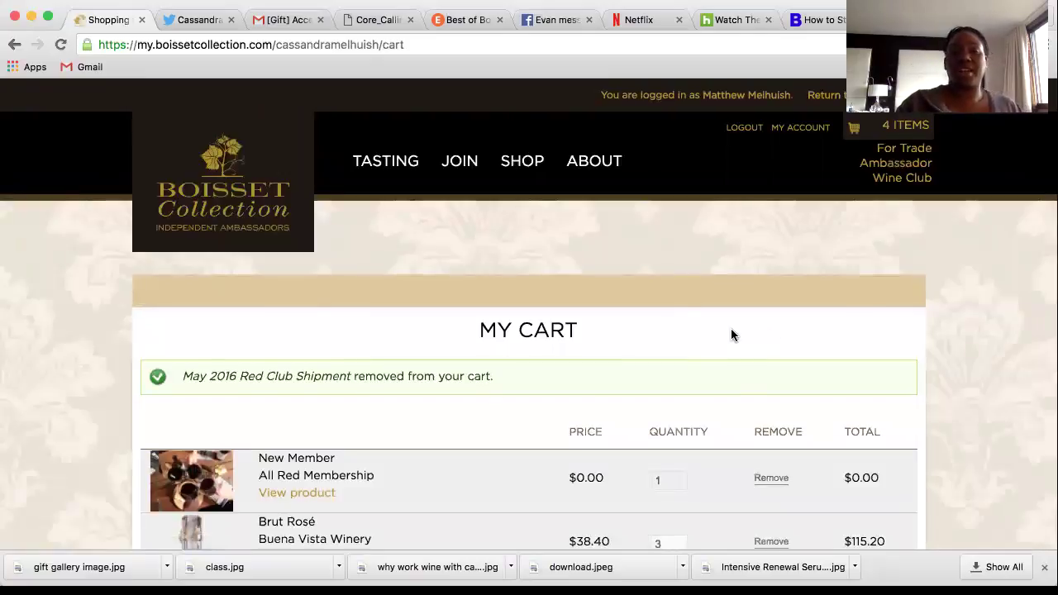
scroll(732, 330, down, 3)
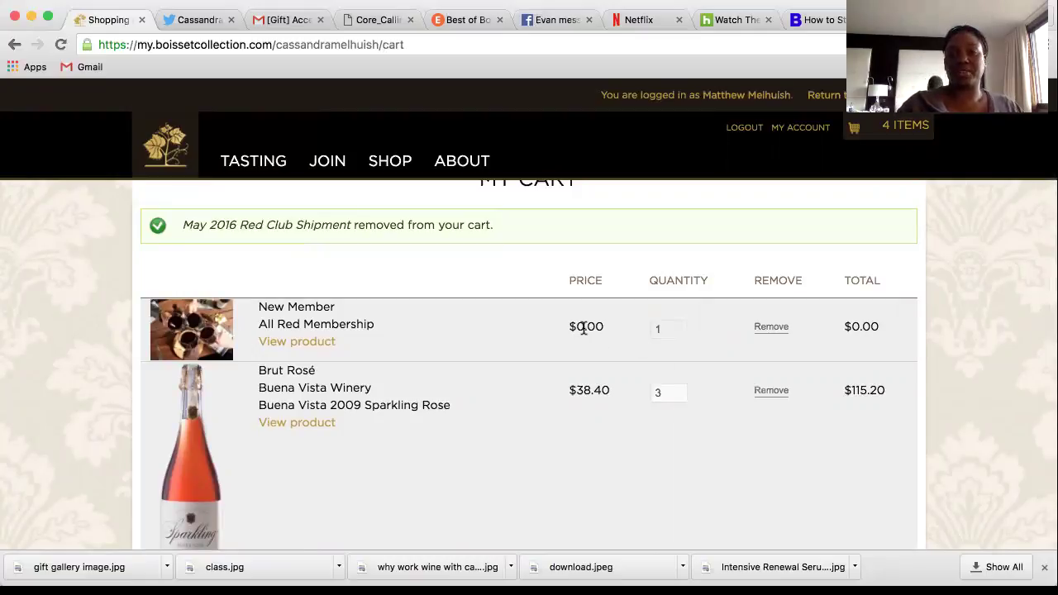
scroll(583, 328, down, 1)
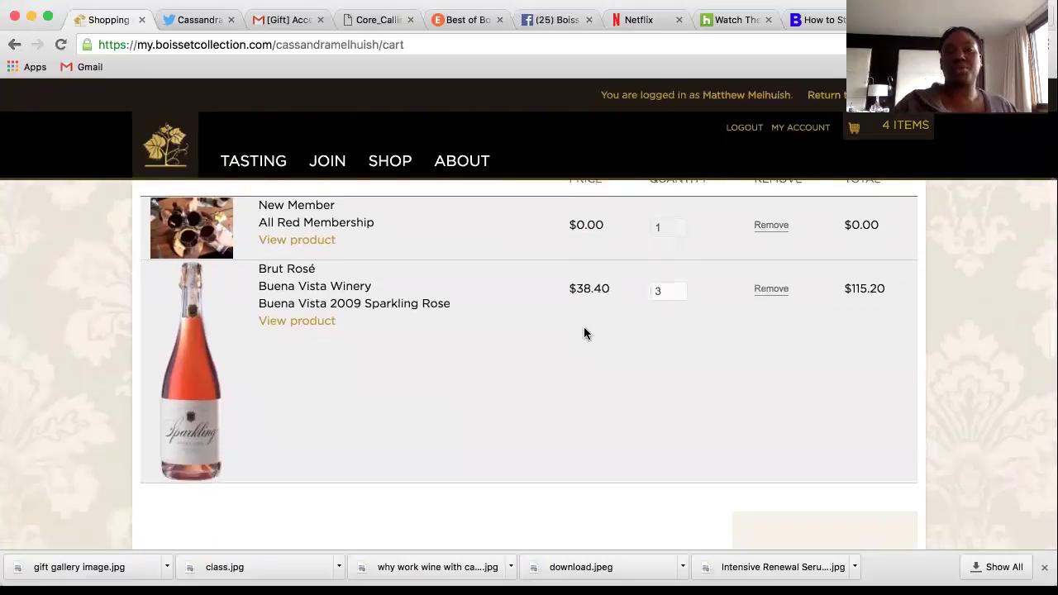
scroll(584, 333, up, 2)
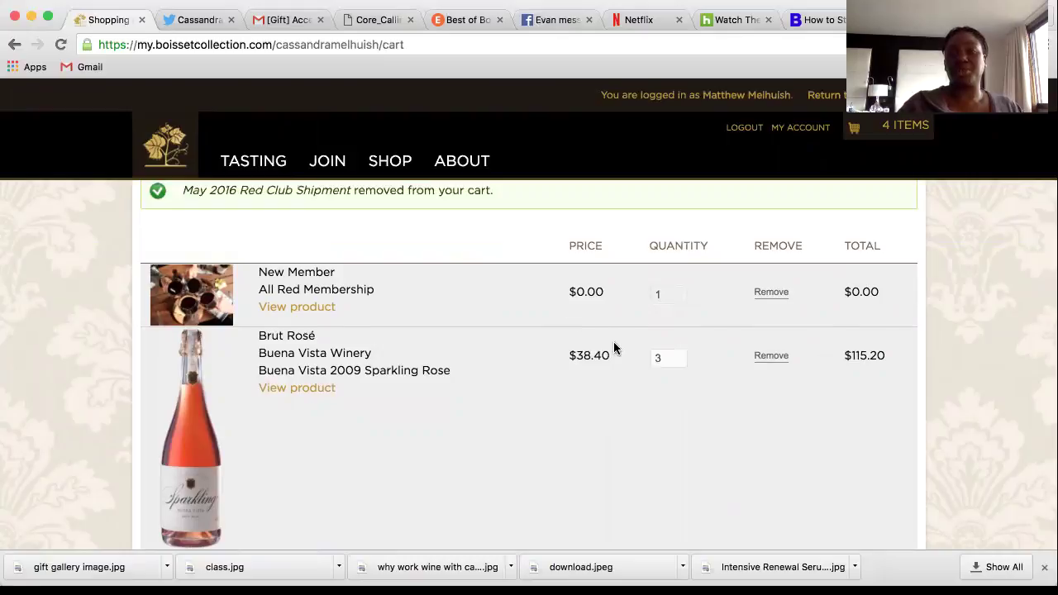
scroll(588, 351, down, 10)
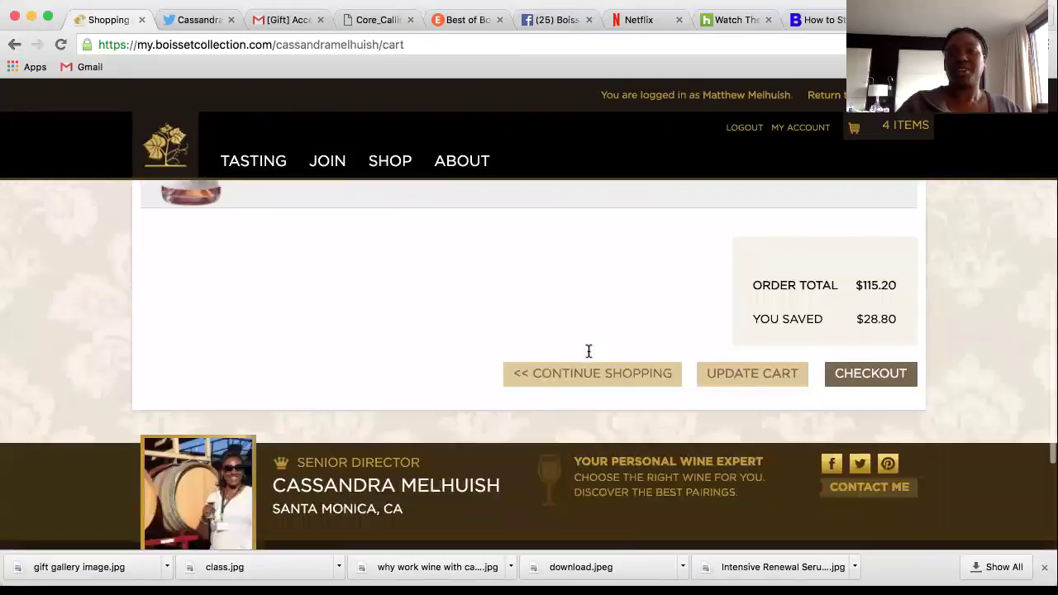
click(892, 328)
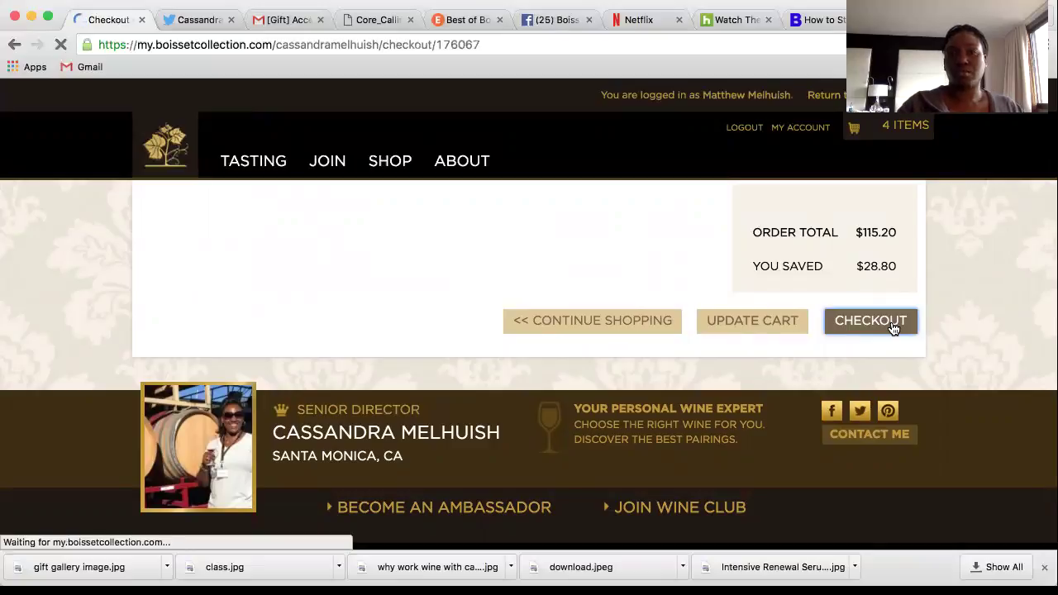
Step: Scroll through the prefilled billing and shipping forms down to the gift message
scroll(892, 326, down, 10)
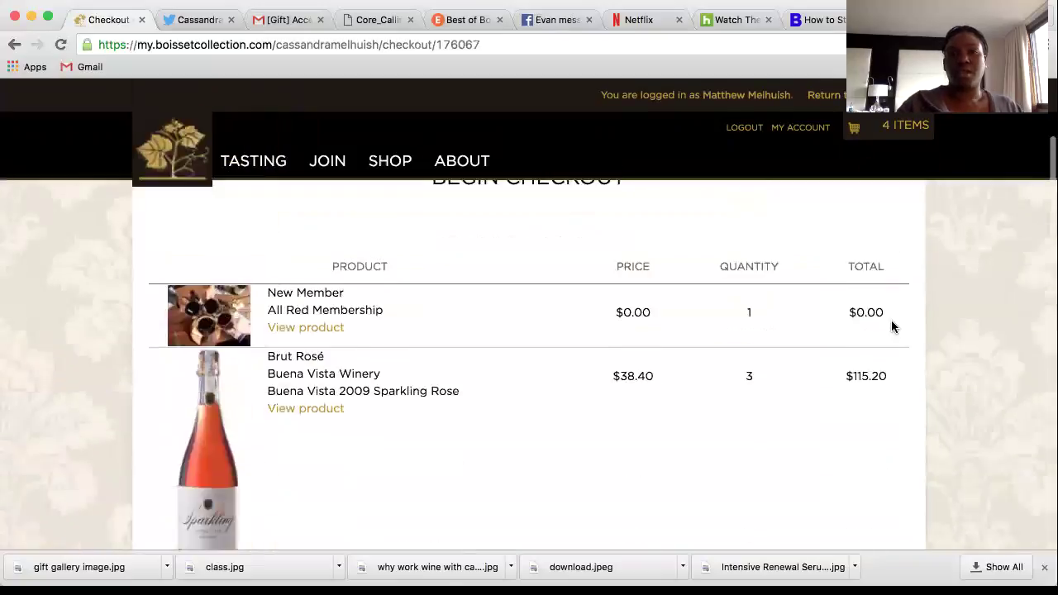
scroll(890, 322, down, 4)
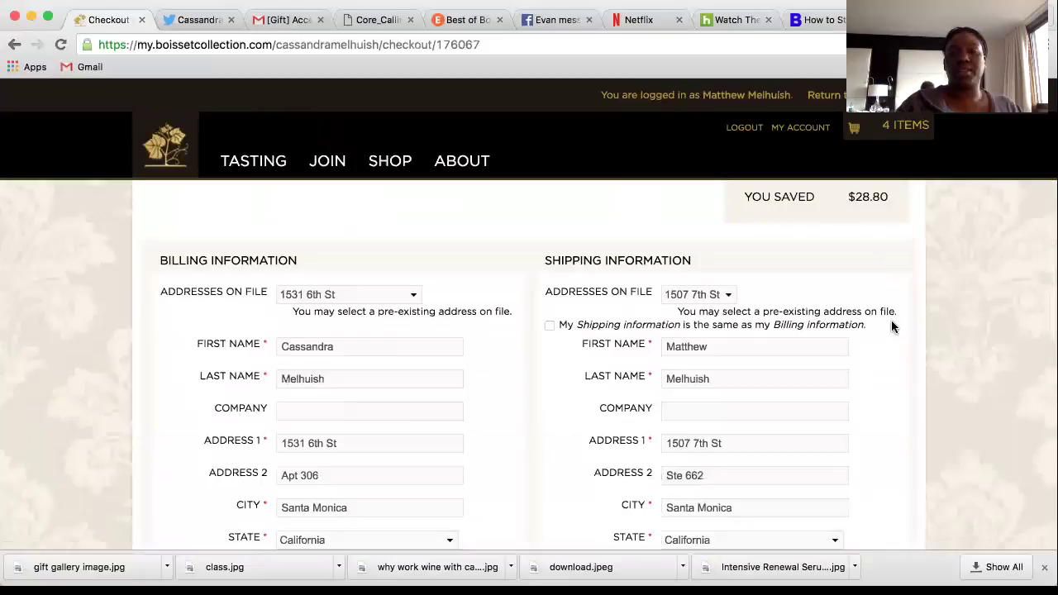
scroll(891, 326, down, 8)
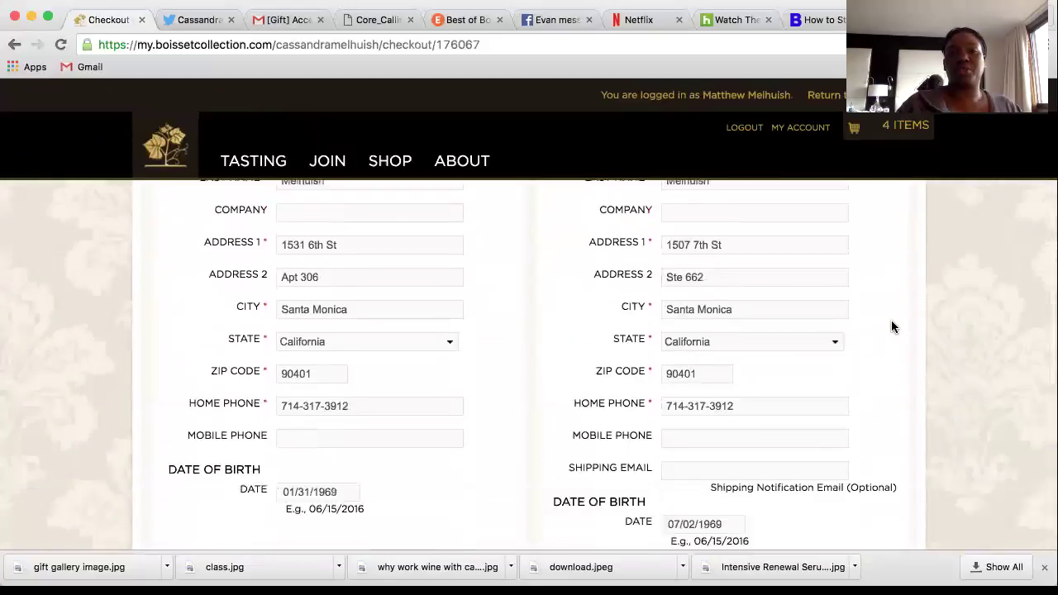
scroll(891, 327, down, 5)
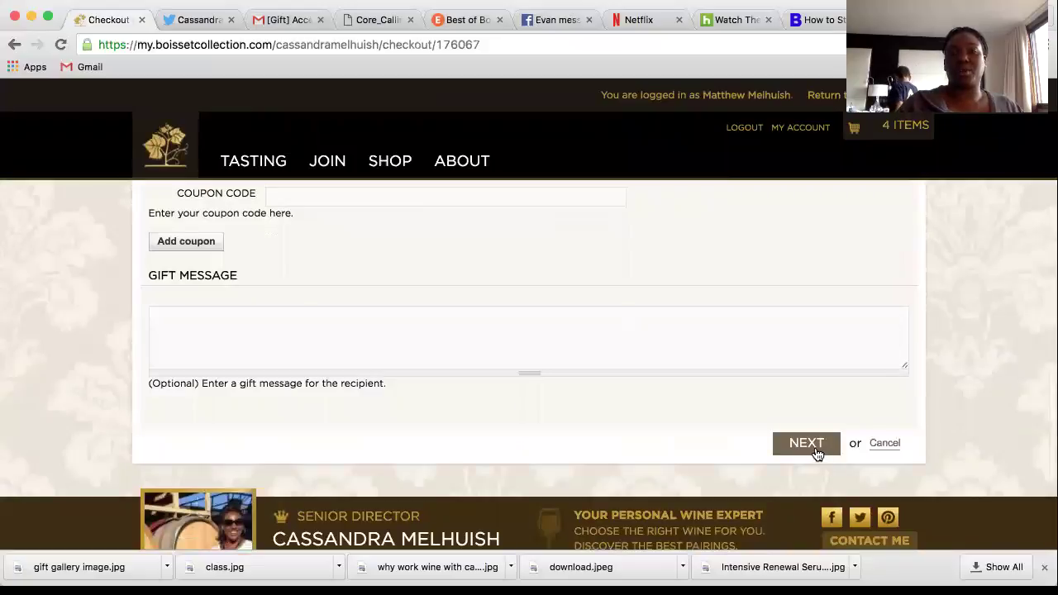
Step: Keep UPS Ground shipping ($18.00), confirm the buyer is over 21, and continue to Review & Payment
click(815, 451)
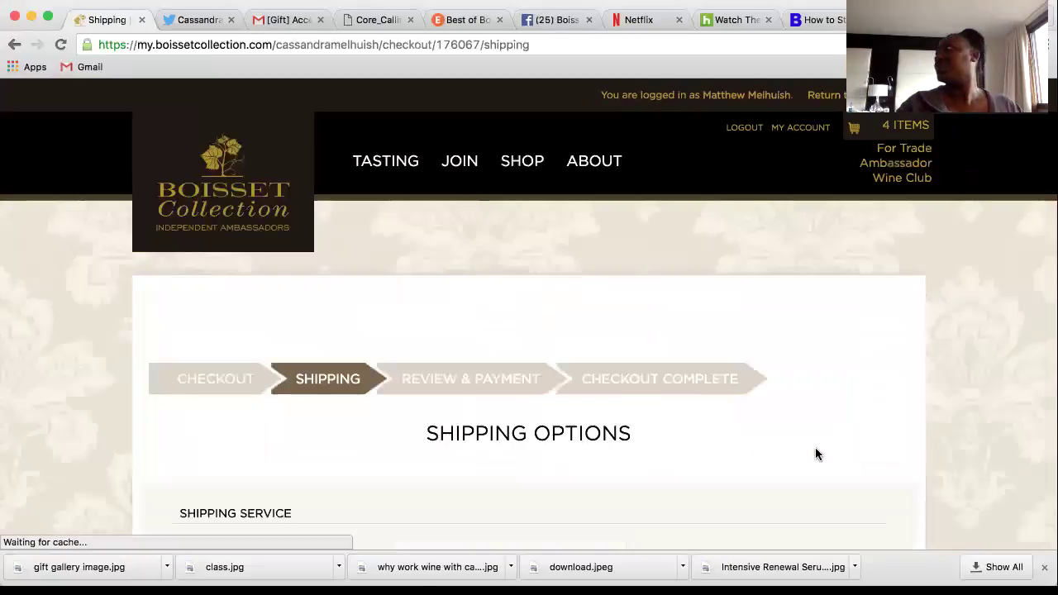
scroll(814, 448, down, 8)
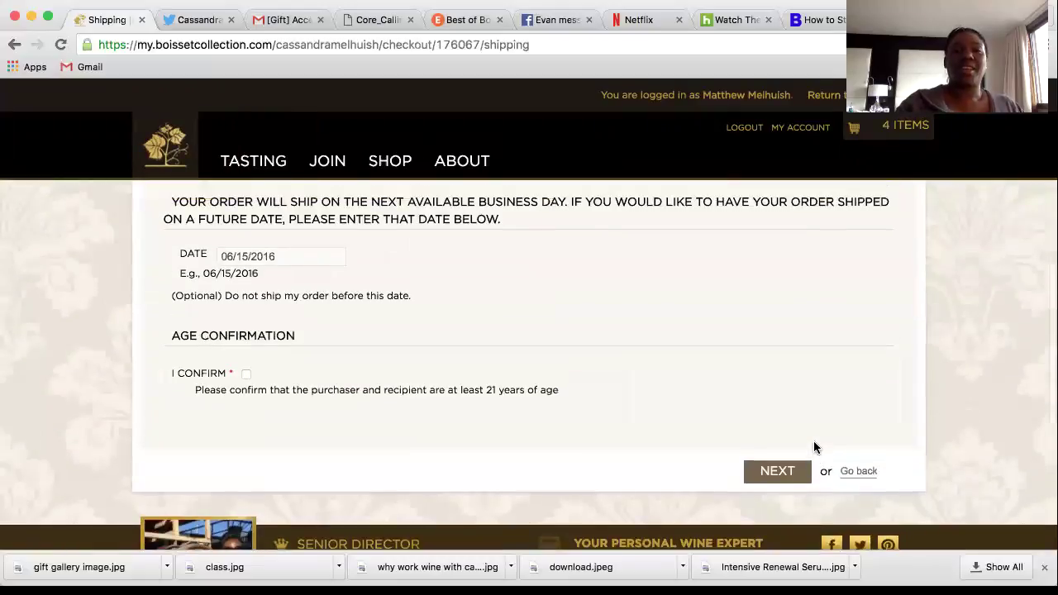
scroll(813, 448, up, 5)
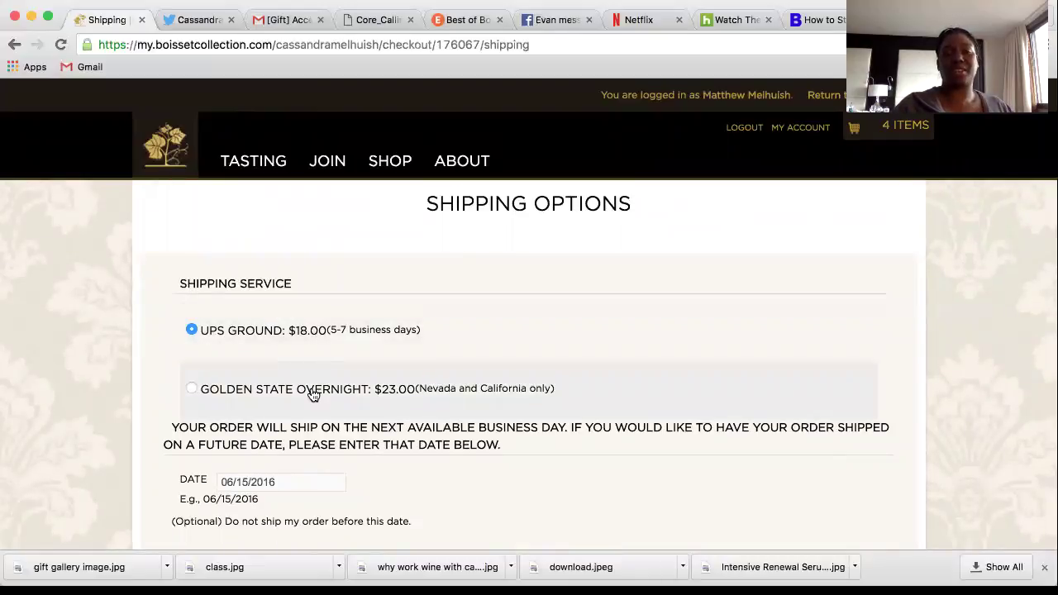
scroll(312, 332, down, 1)
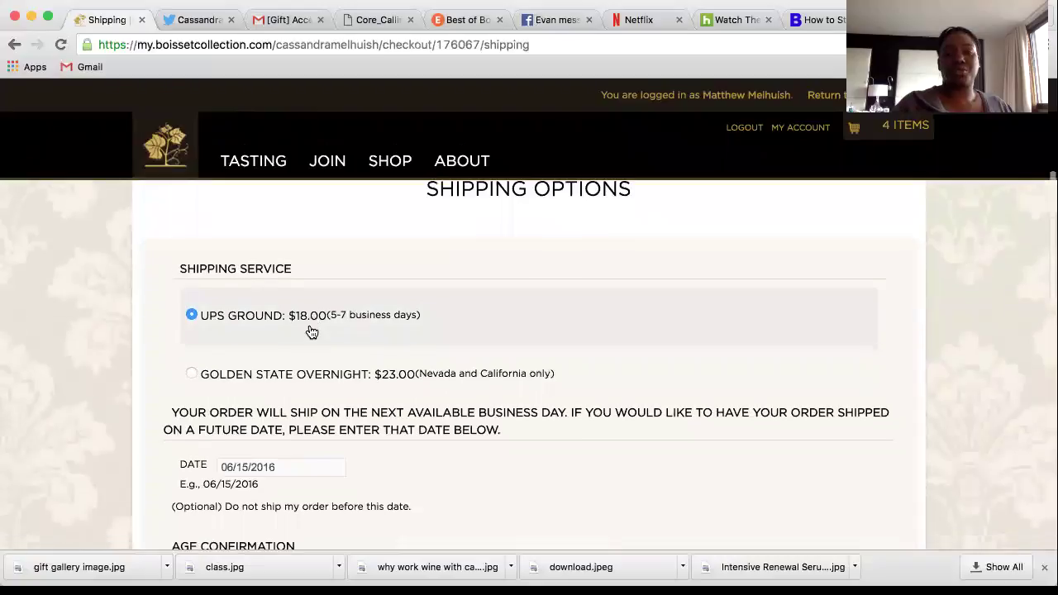
scroll(312, 331, down, 7)
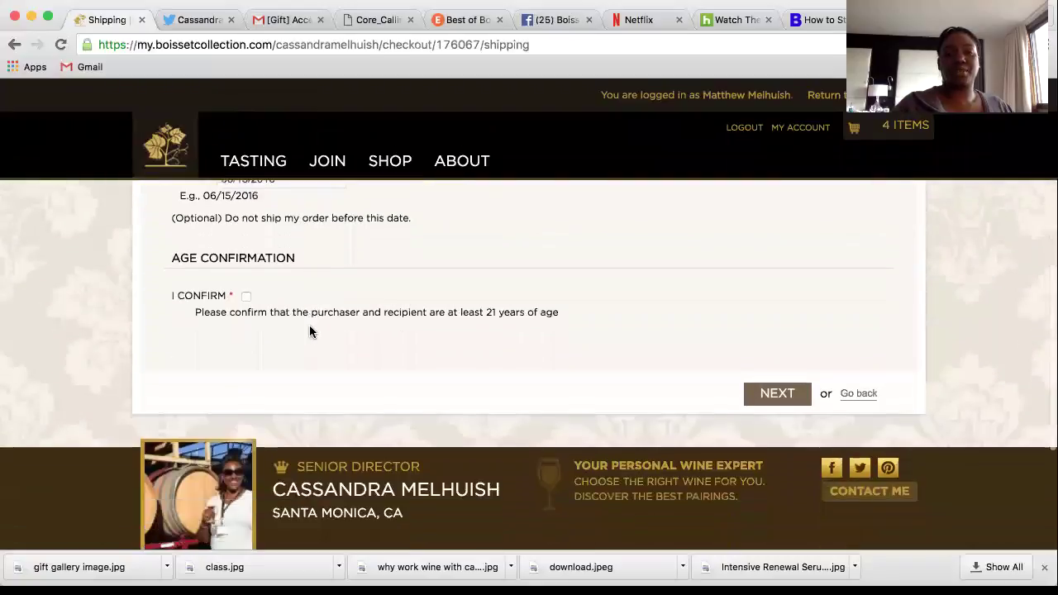
click(245, 297)
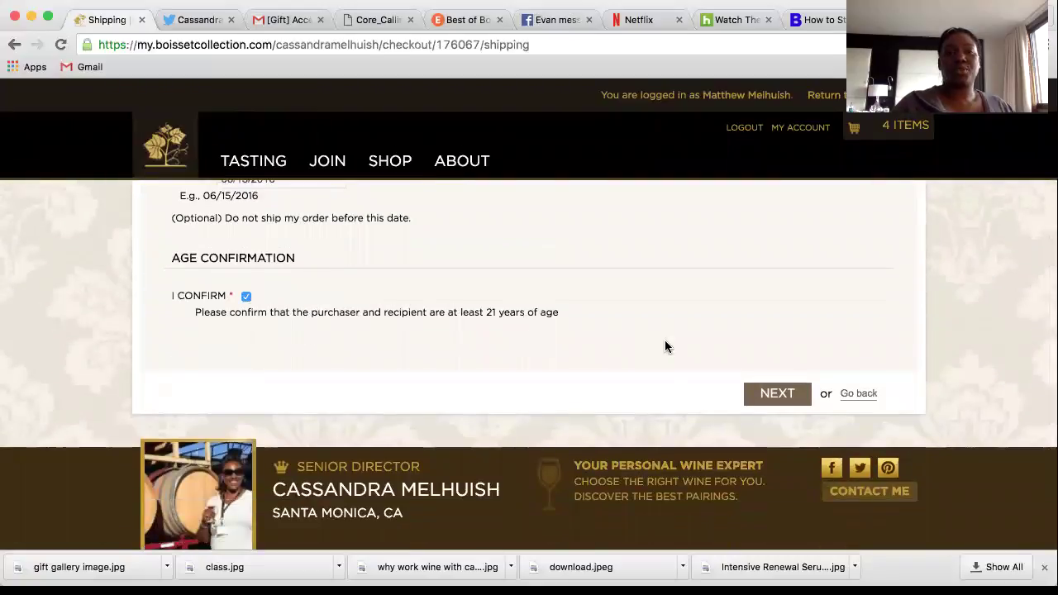
click(777, 392)
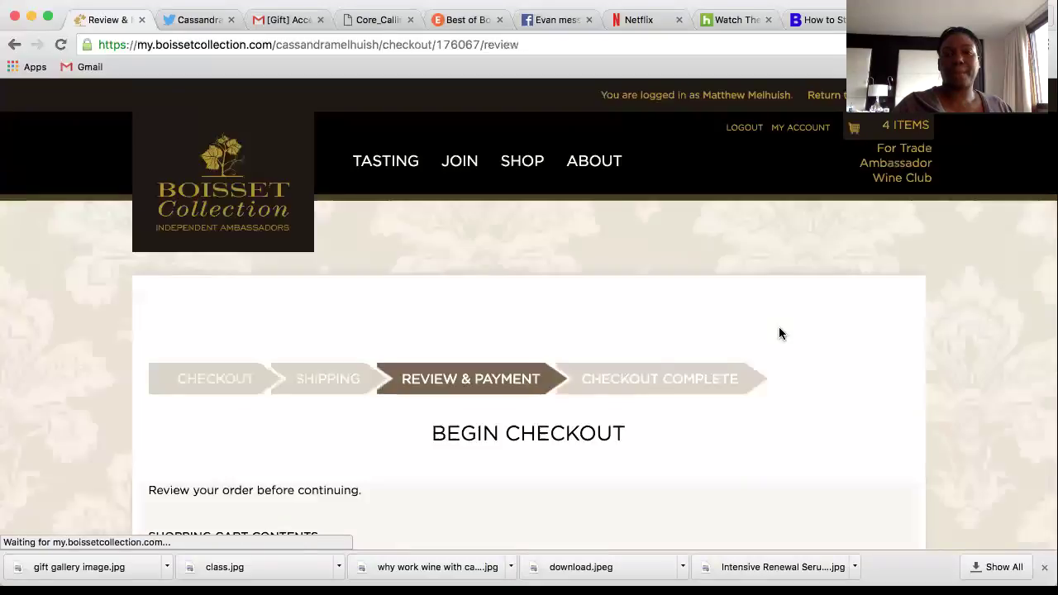
Step: Check the items, totals, addresses and card on Review & Payment, then return to the ambassador office
scroll(779, 328, down, 5)
scroll(779, 332, down, 10)
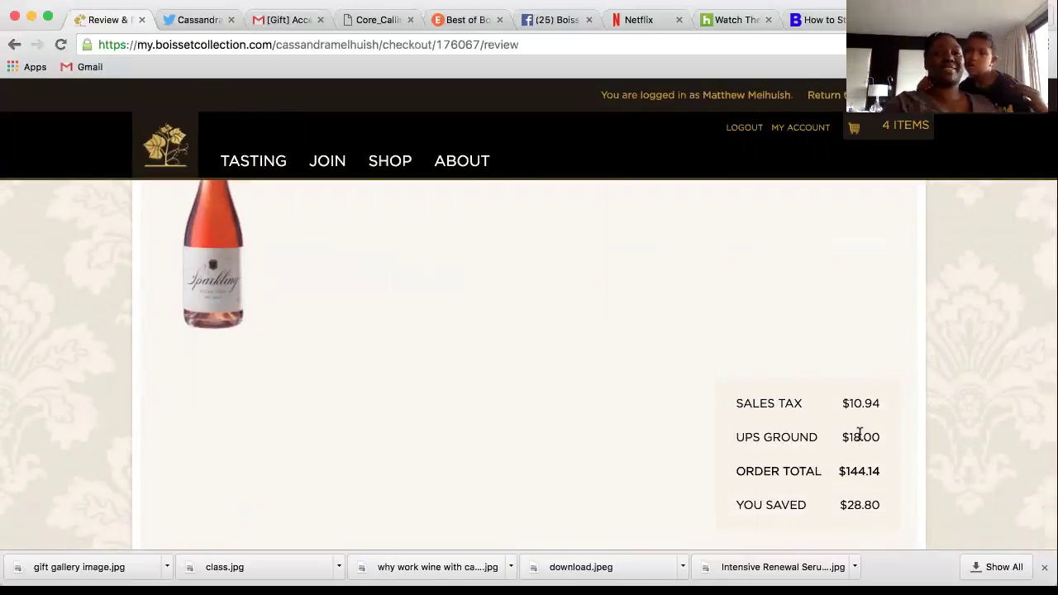
scroll(859, 434, down, 5)
scroll(860, 434, down, 7)
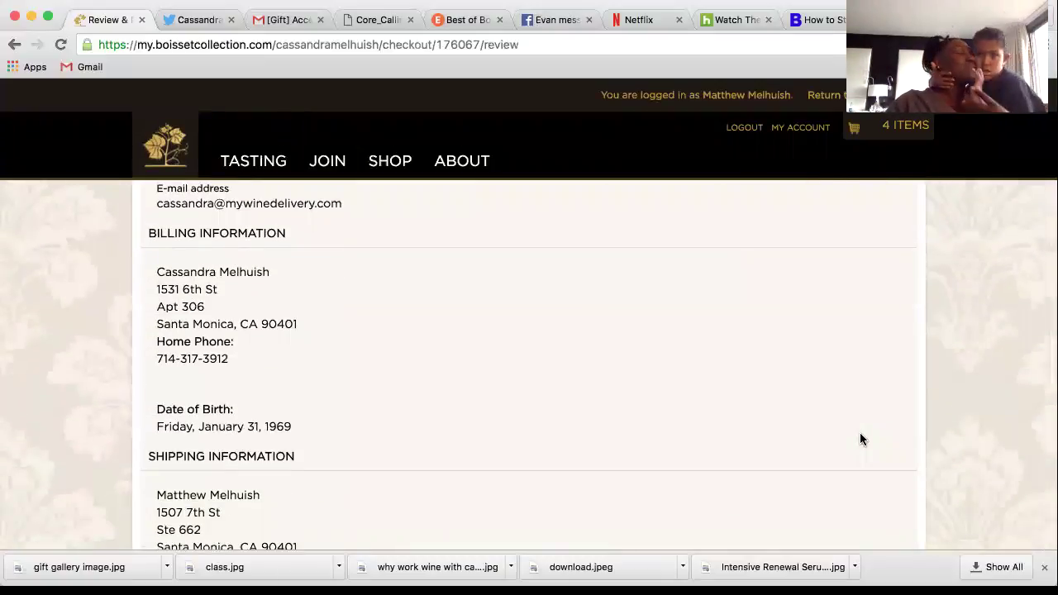
scroll(860, 435, down, 1)
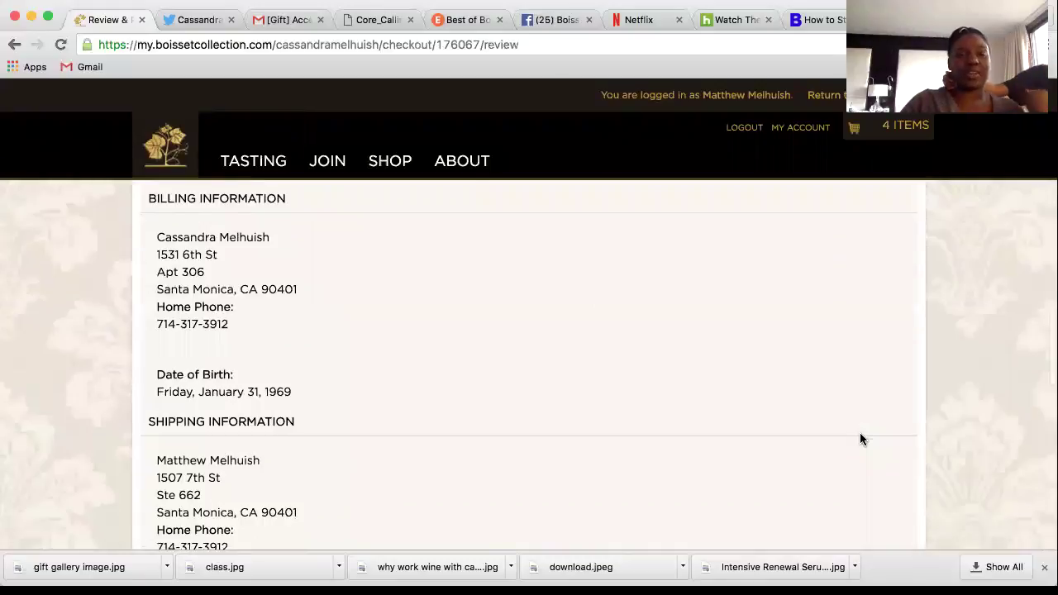
scroll(859, 438, down, 10)
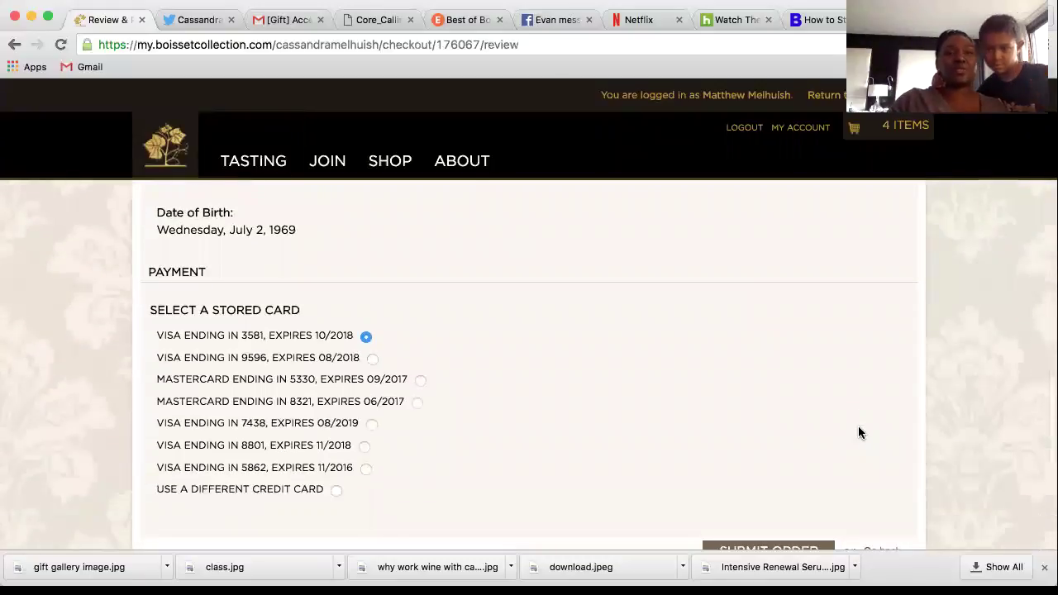
scroll(858, 432, down, 2)
scroll(858, 432, up, 3)
scroll(634, 446, down, 4)
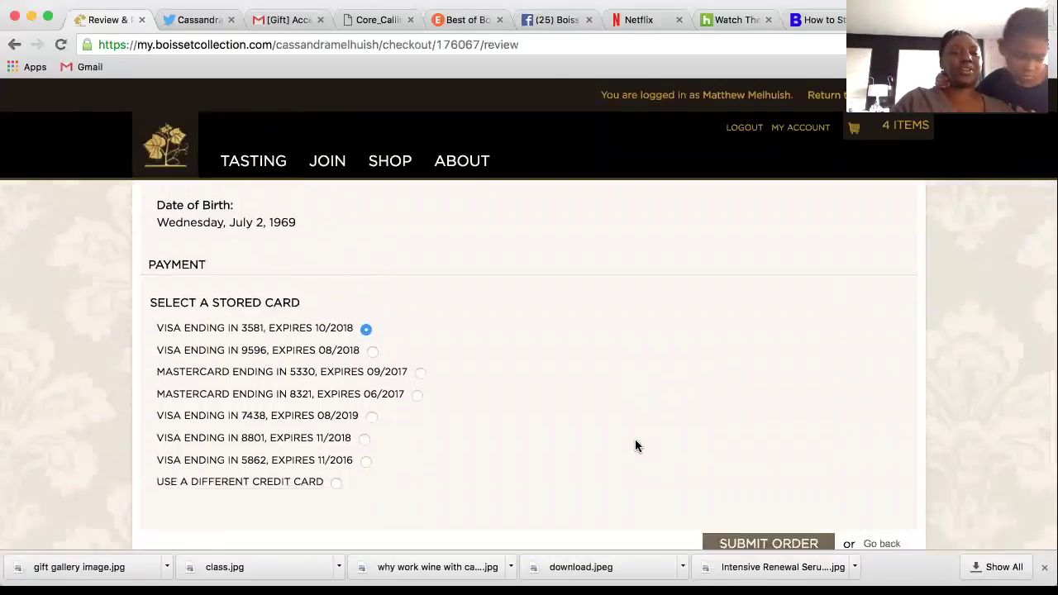
scroll(755, 417, up, 1)
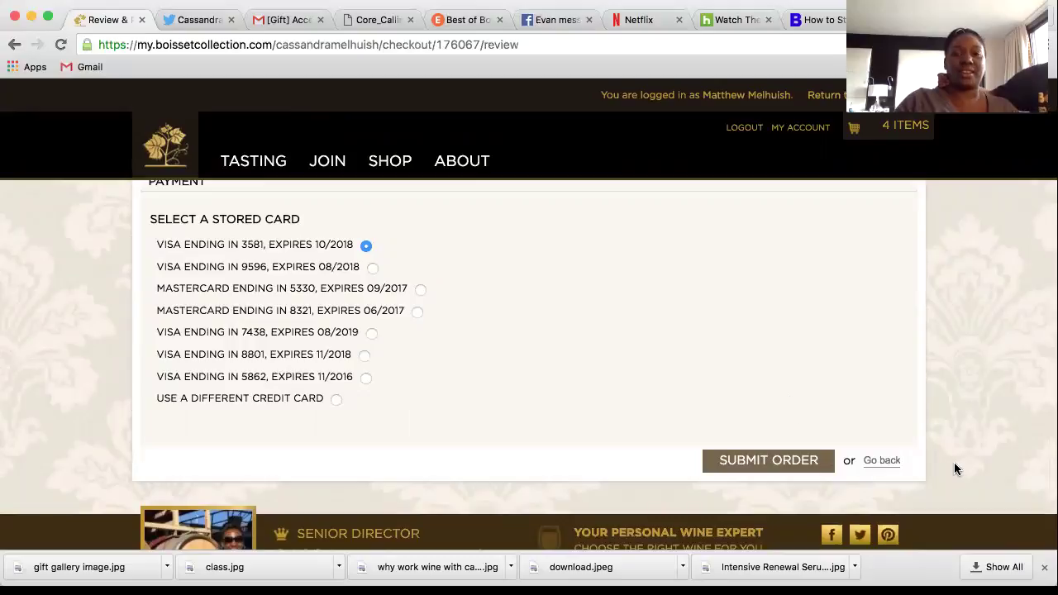
scroll(636, 283, up, 10)
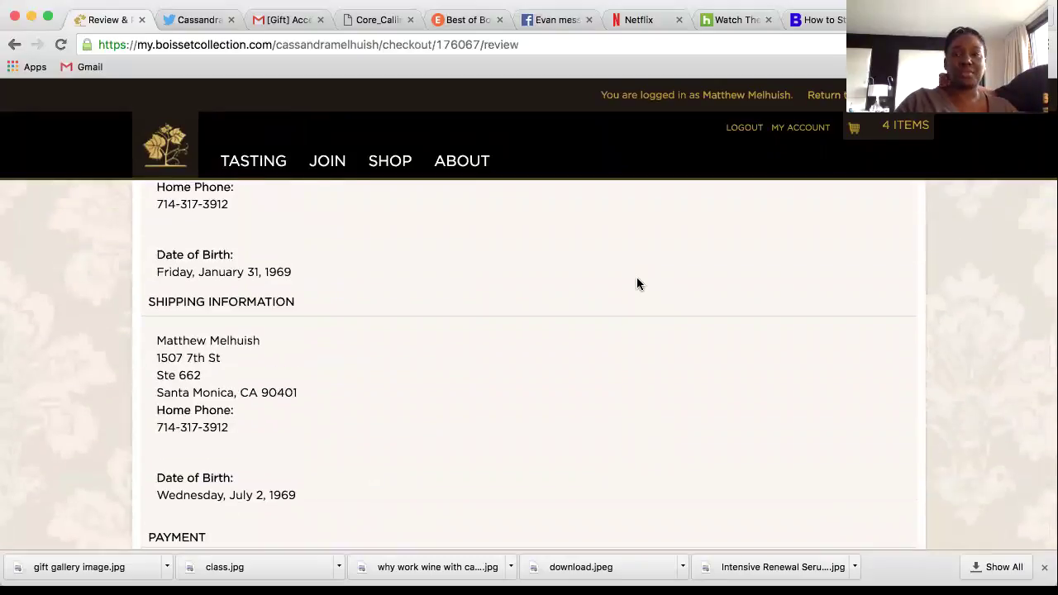
scroll(636, 283, up, 8)
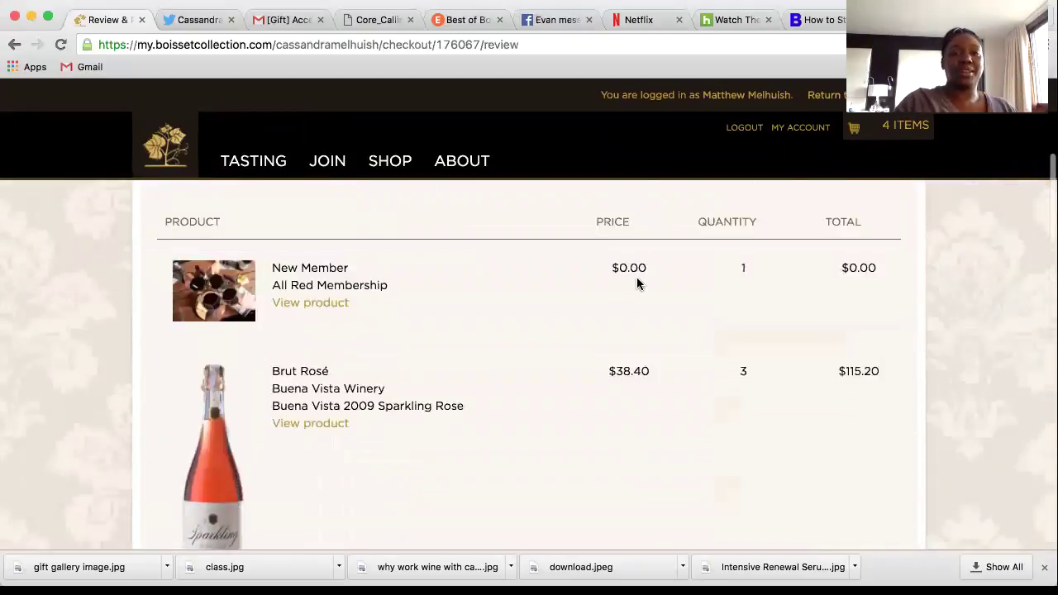
scroll(636, 283, up, 2)
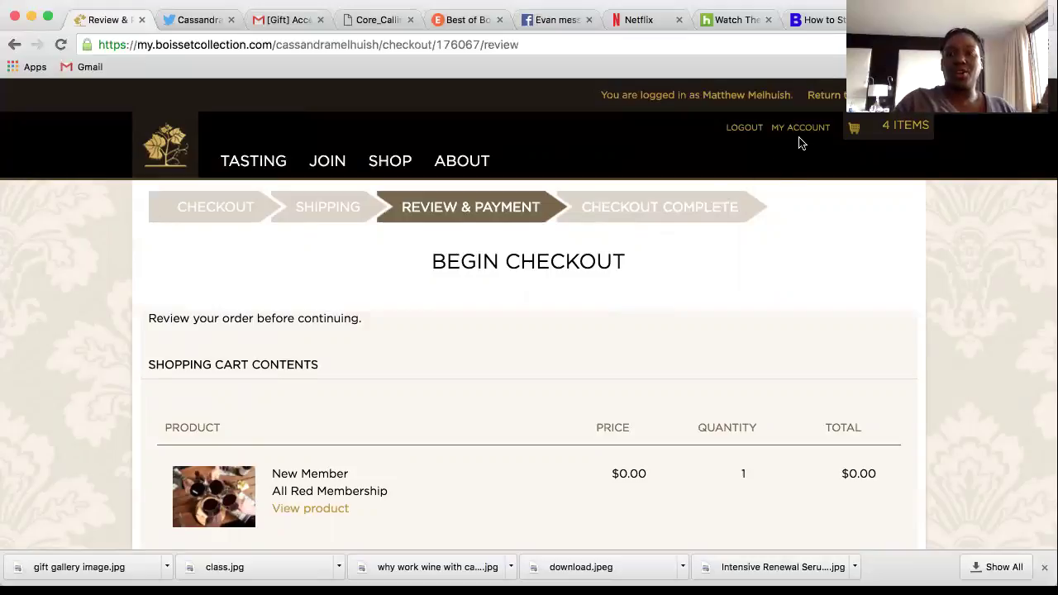
click(831, 99)
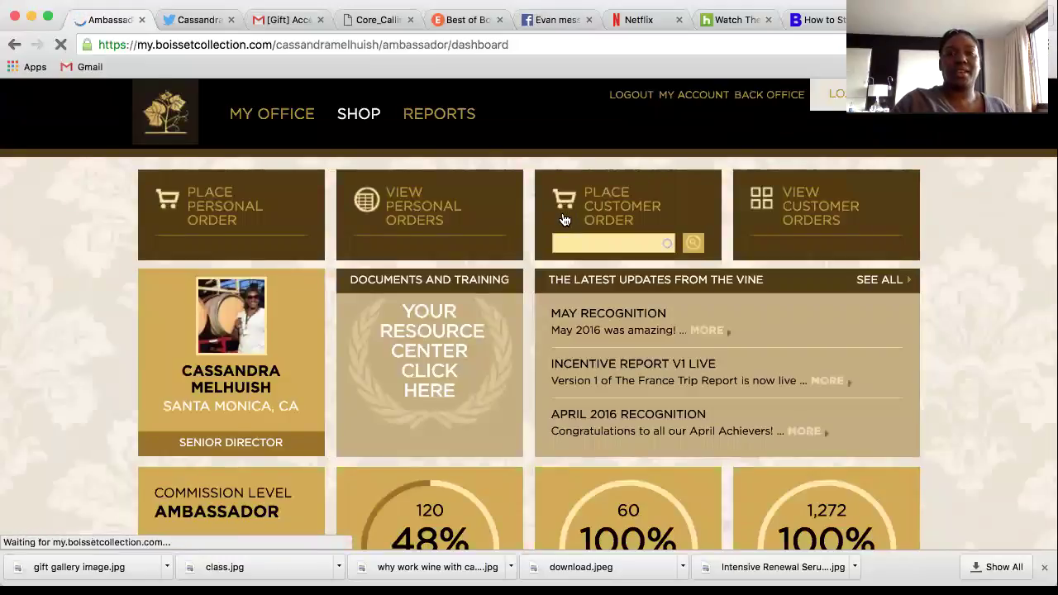
Step: Search the Place Customer Order field for 'n' to bring up the add-new-customer option
click(584, 242)
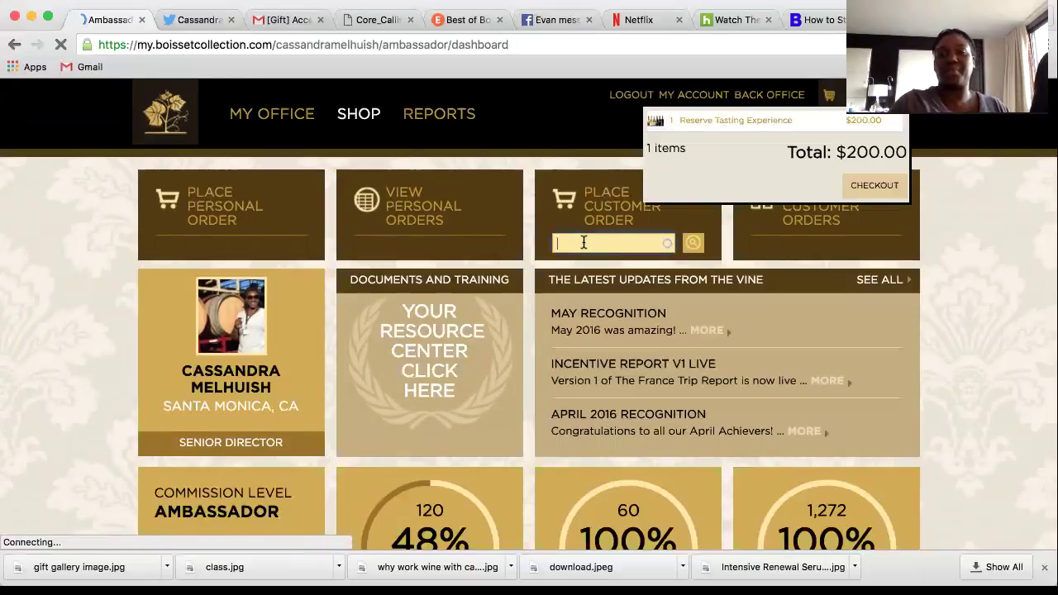
text(new)
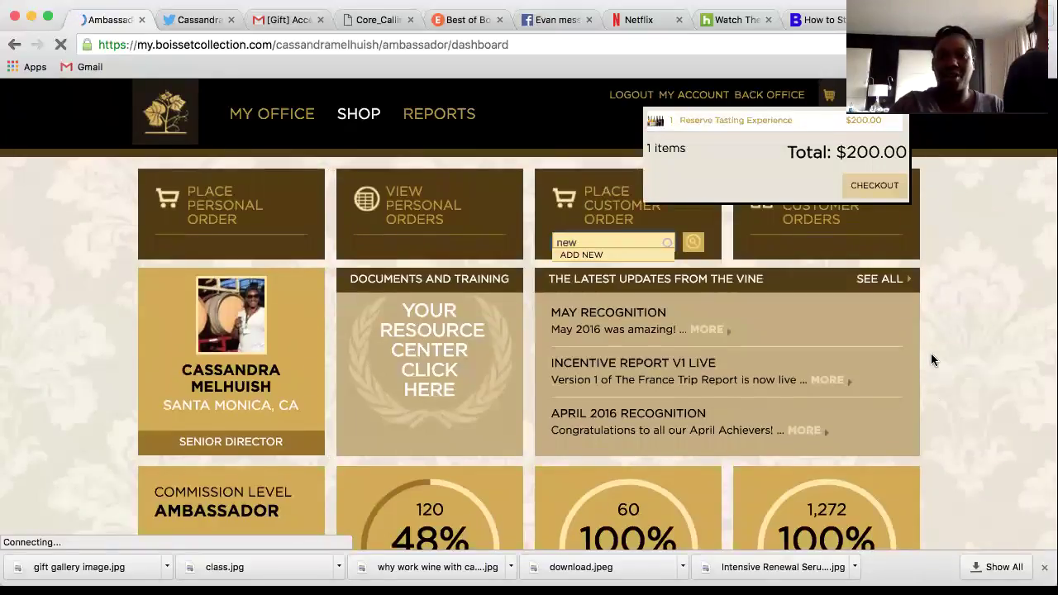
scroll(931, 360, down, 1)
scroll(931, 359, up, 1)
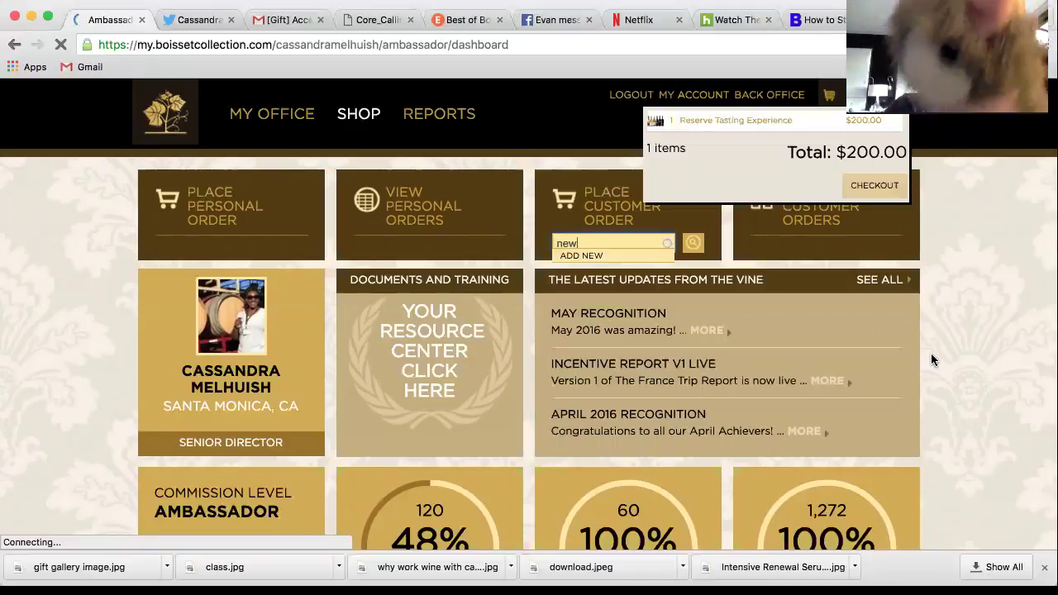
Step: Go to Your Resource Center's Training section and scroll down to Website Training Documents
click(425, 332)
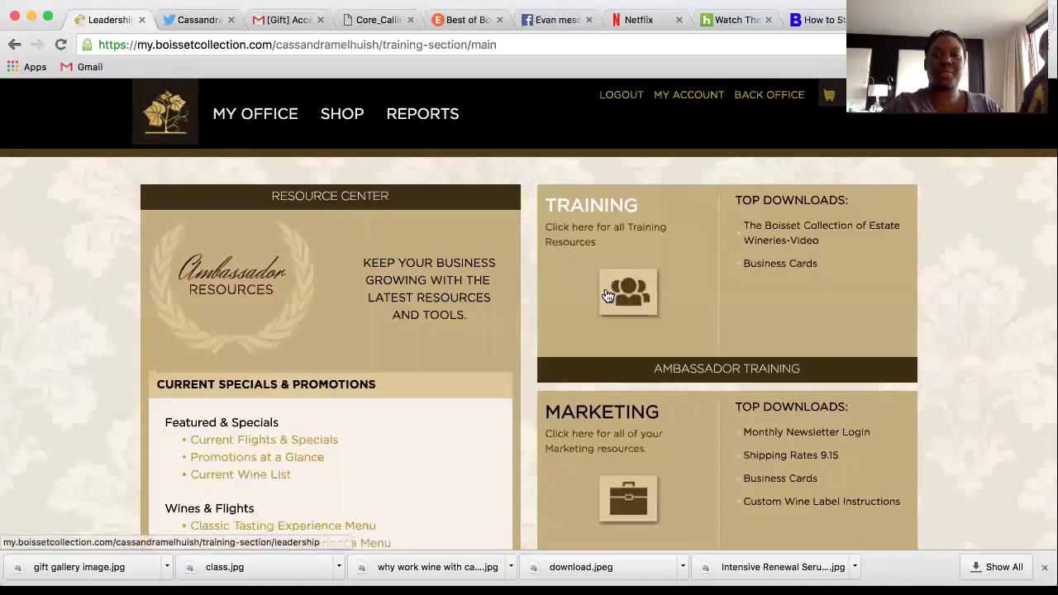
click(628, 295)
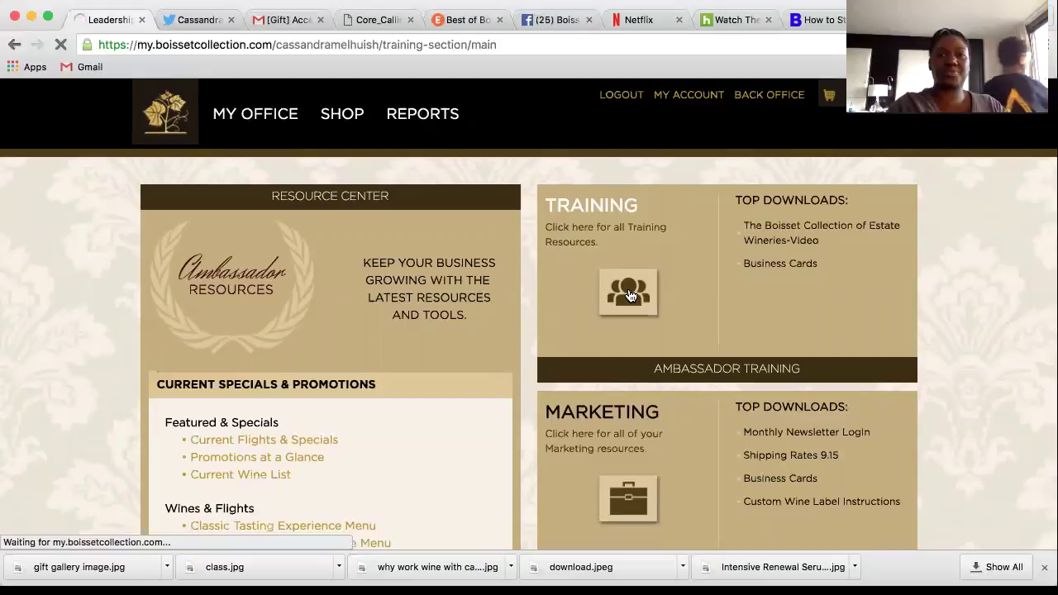
scroll(628, 285, down, 6)
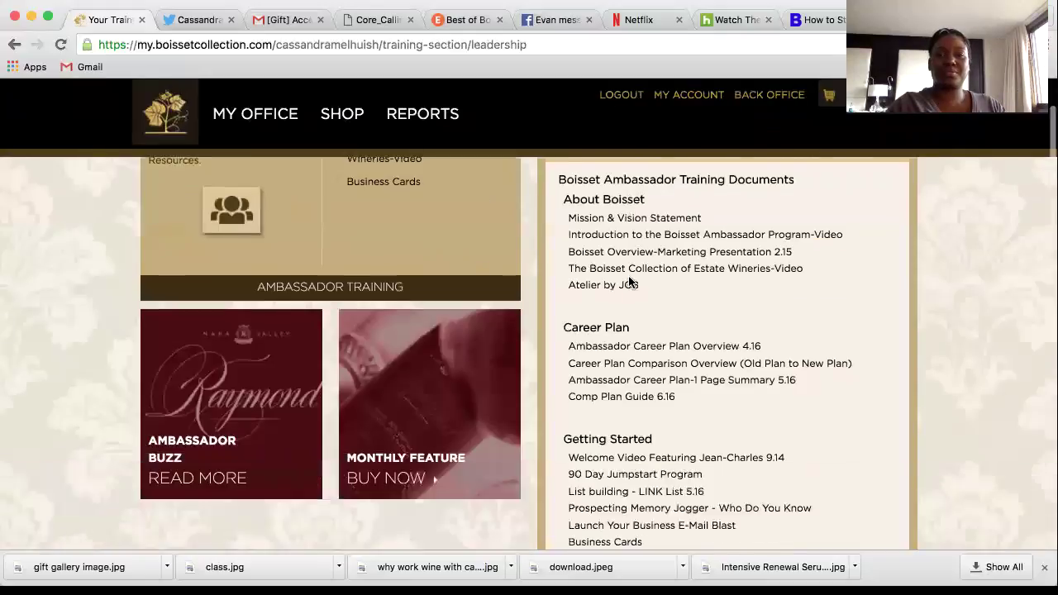
scroll(627, 273, down, 4)
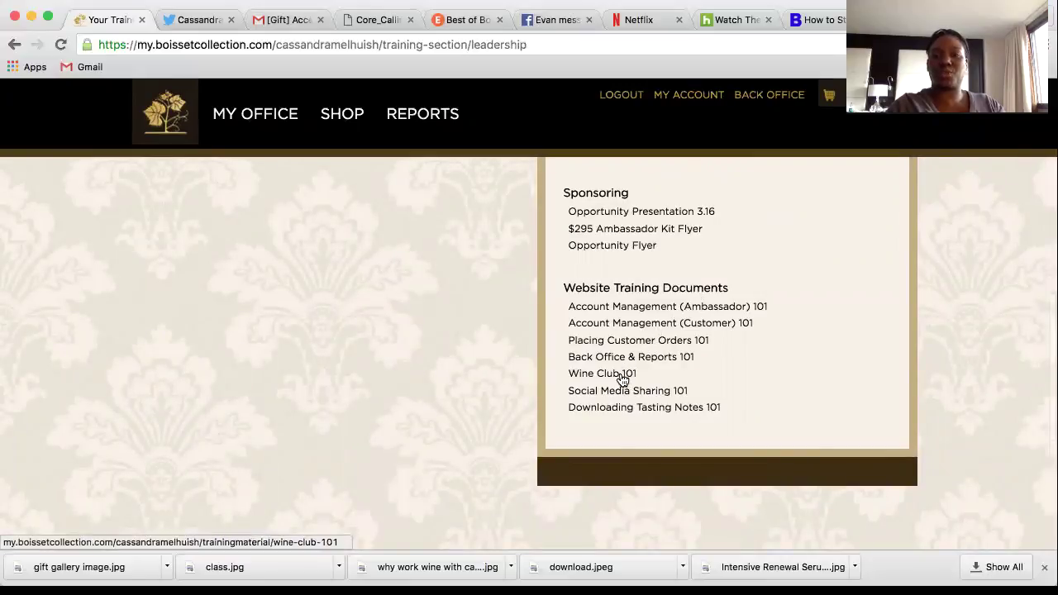
Step: Open Wine Club 101 and scroll through its six-page new-member sign-up guide
click(622, 376)
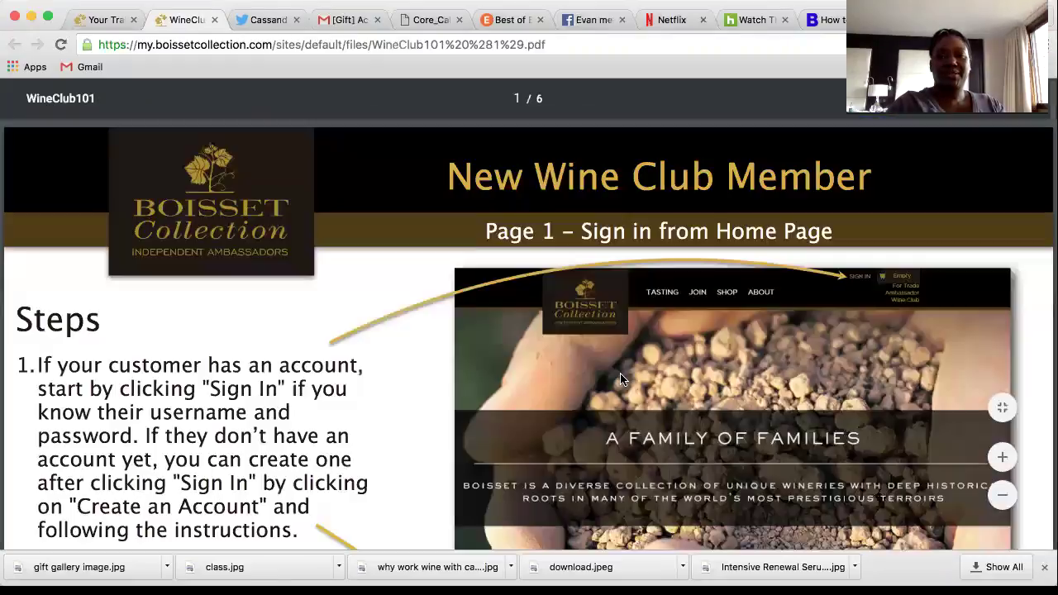
scroll(622, 379, down, 1)
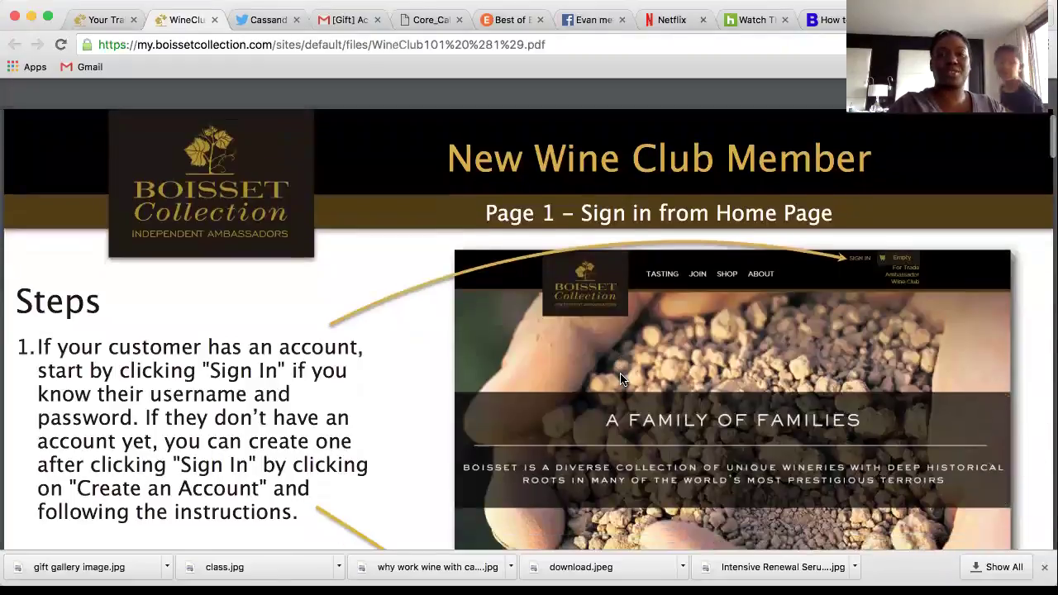
scroll(621, 379, down, 5)
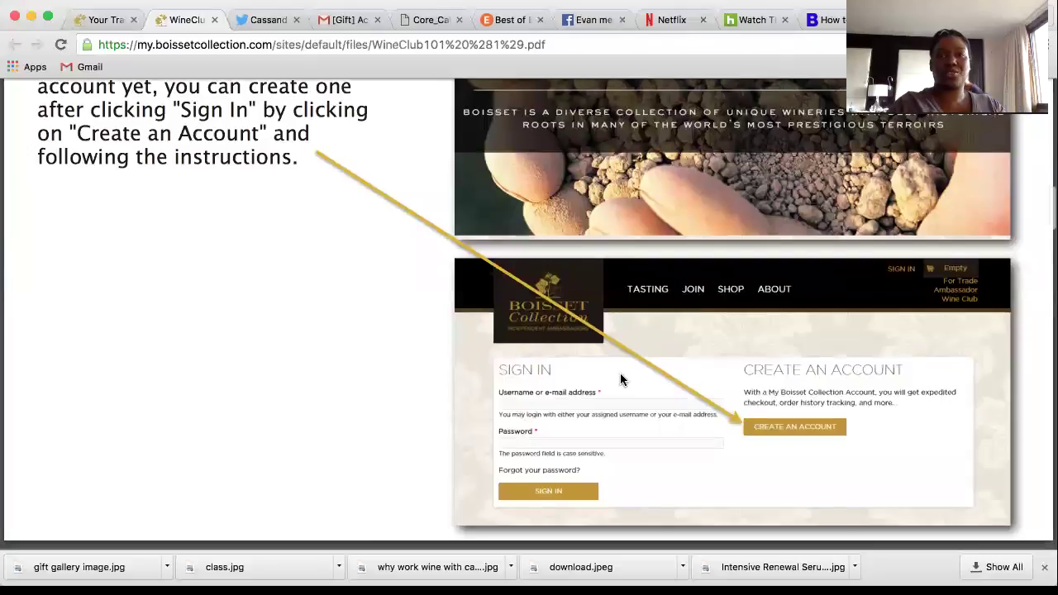